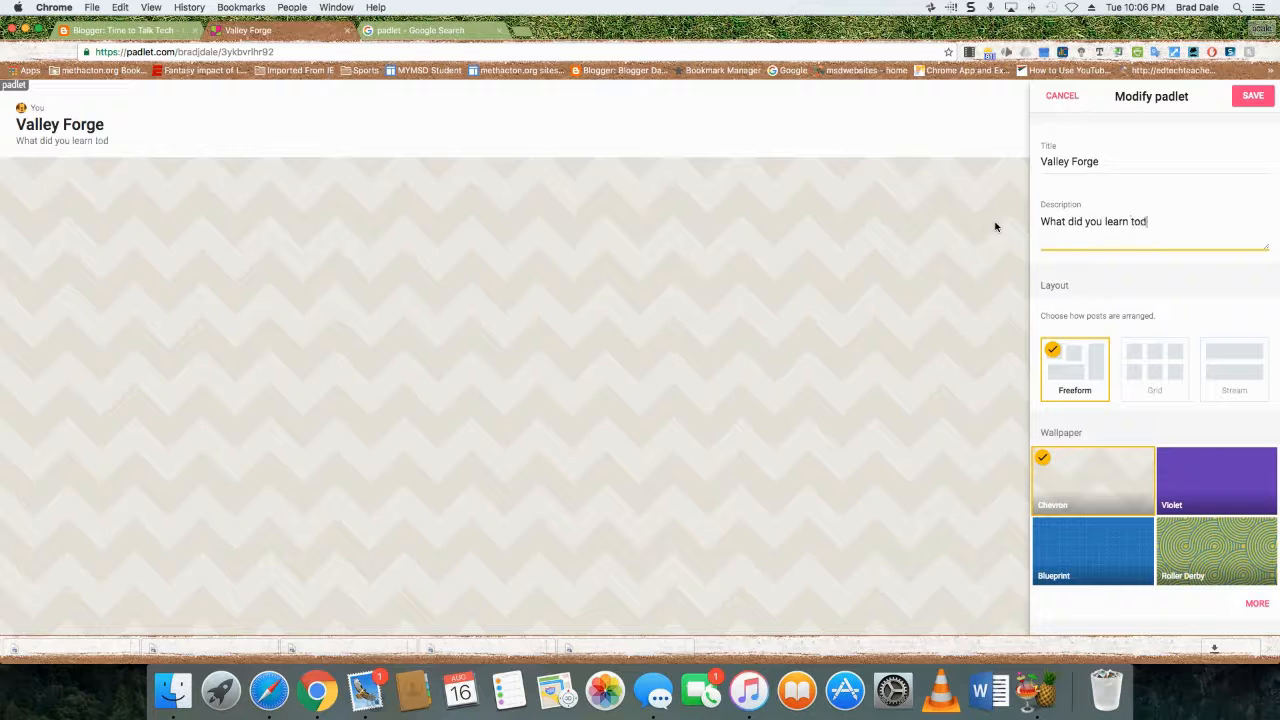
Complete the description as "What did you learn today about Valley Forge?" and set the Freeform layout after trying Grid and Stream
type("Valley Forge?")
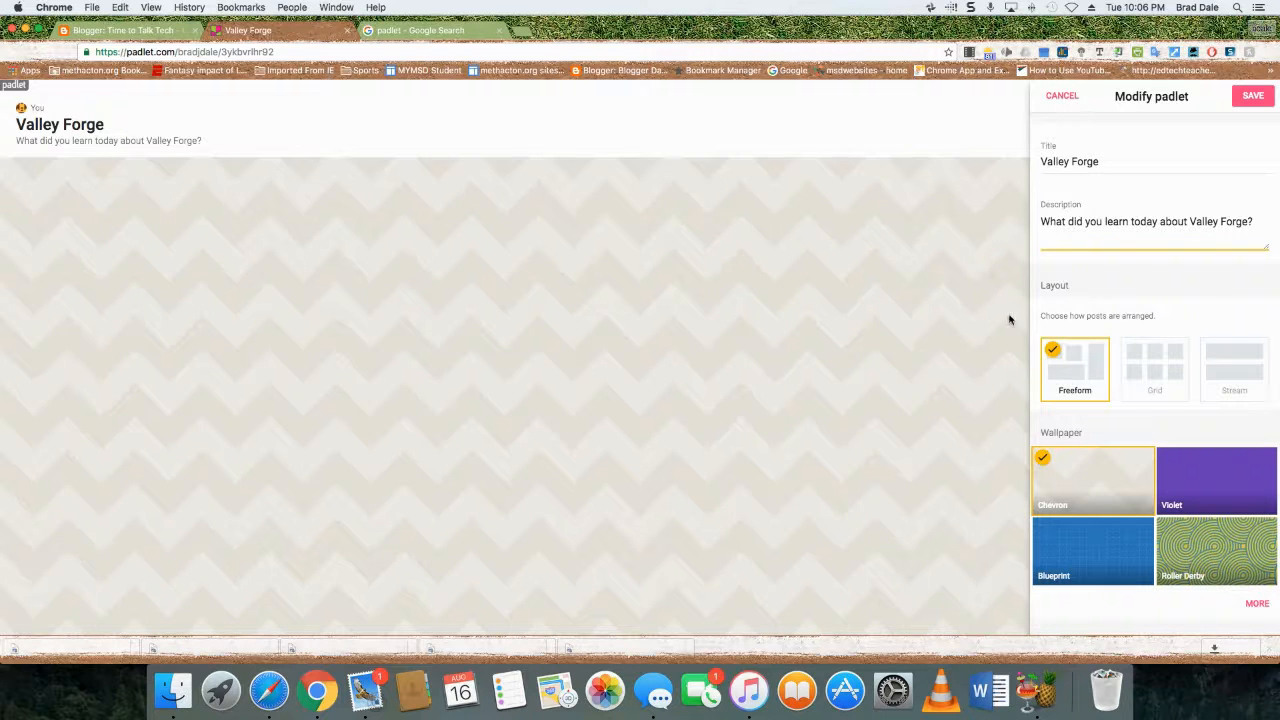
left_click(1155, 371)
left_click(1243, 369)
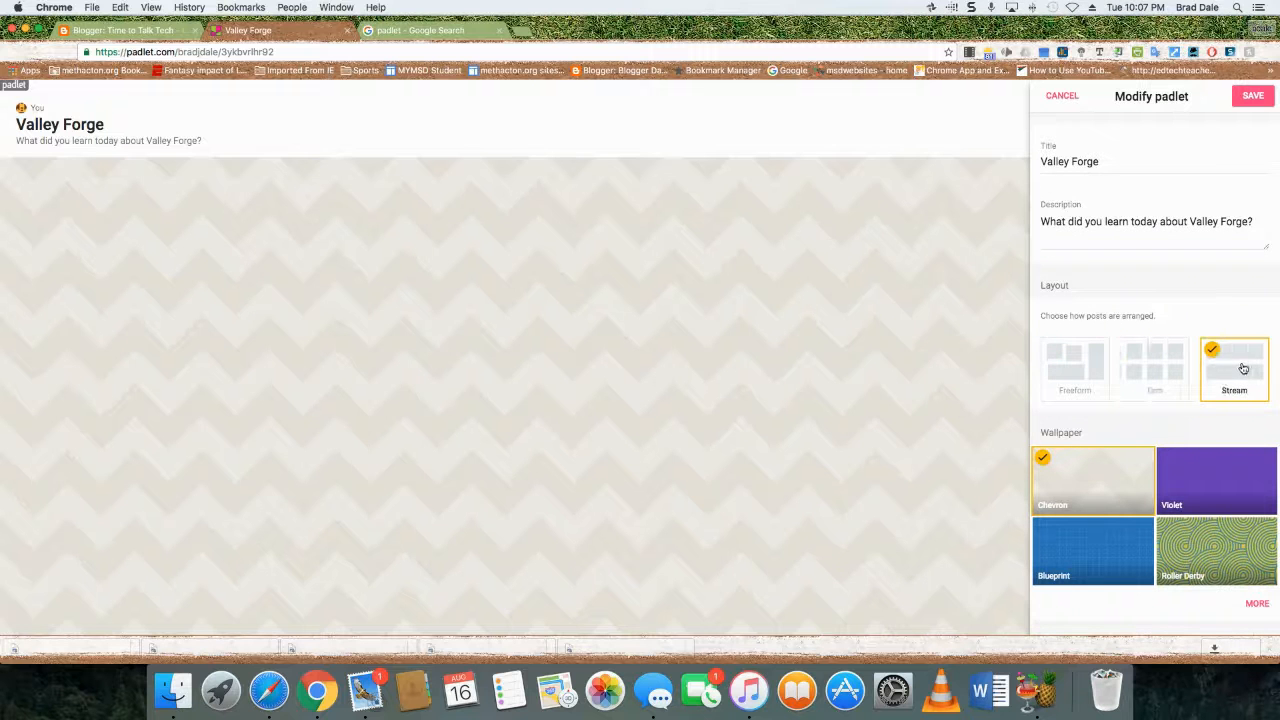
left_click(1068, 372)
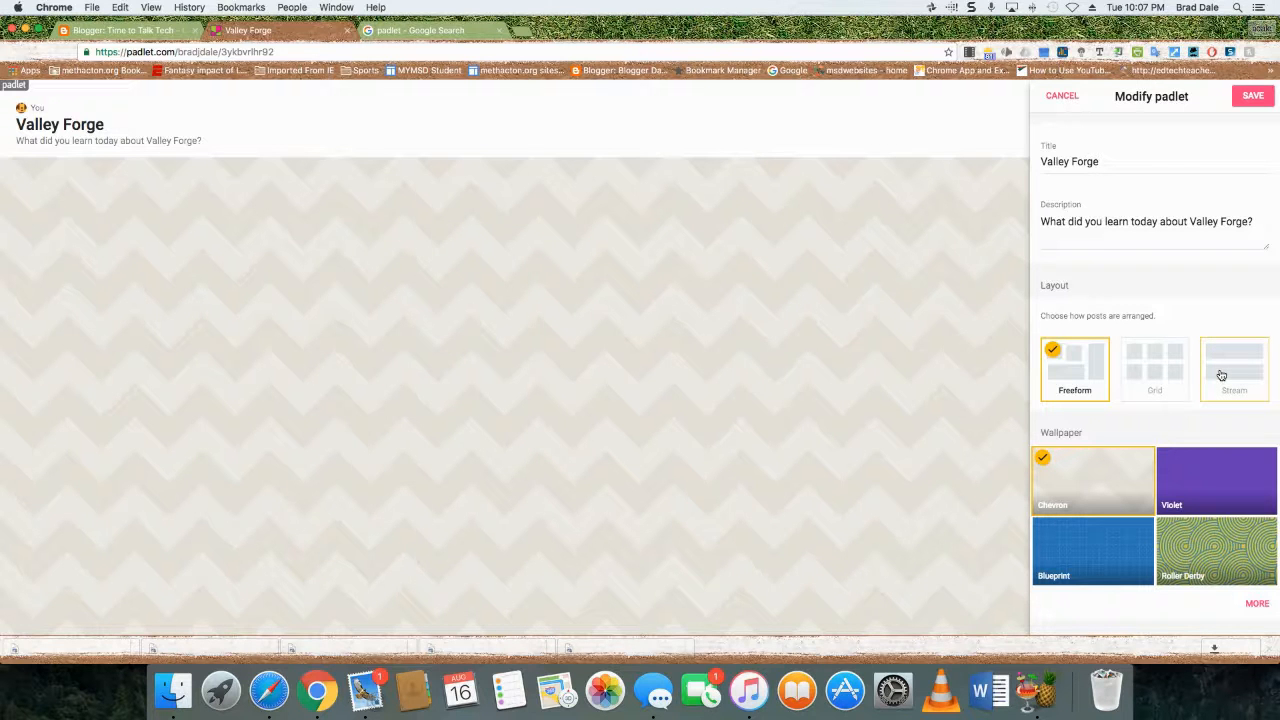
Try the Violet, Blueprint and Roller Derby wallpapers on the padlet
scroll(1220, 370, "down", 3)
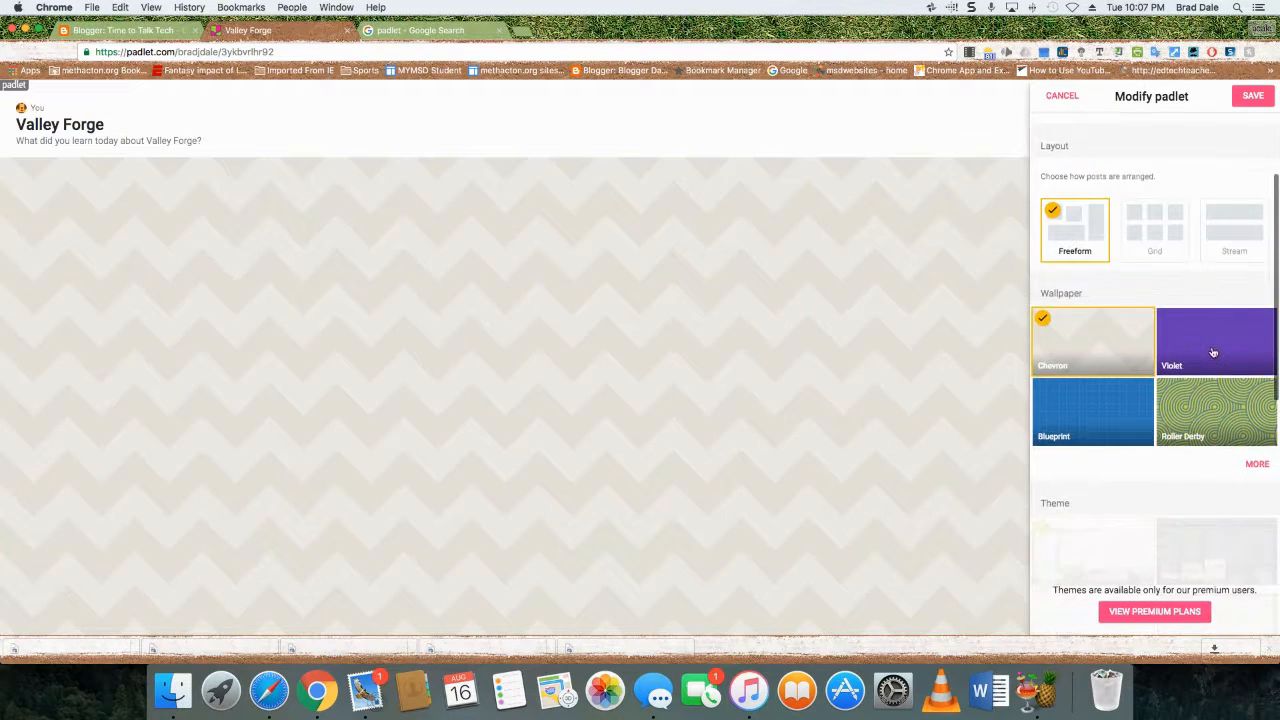
left_click(1217, 361)
left_click(1096, 411)
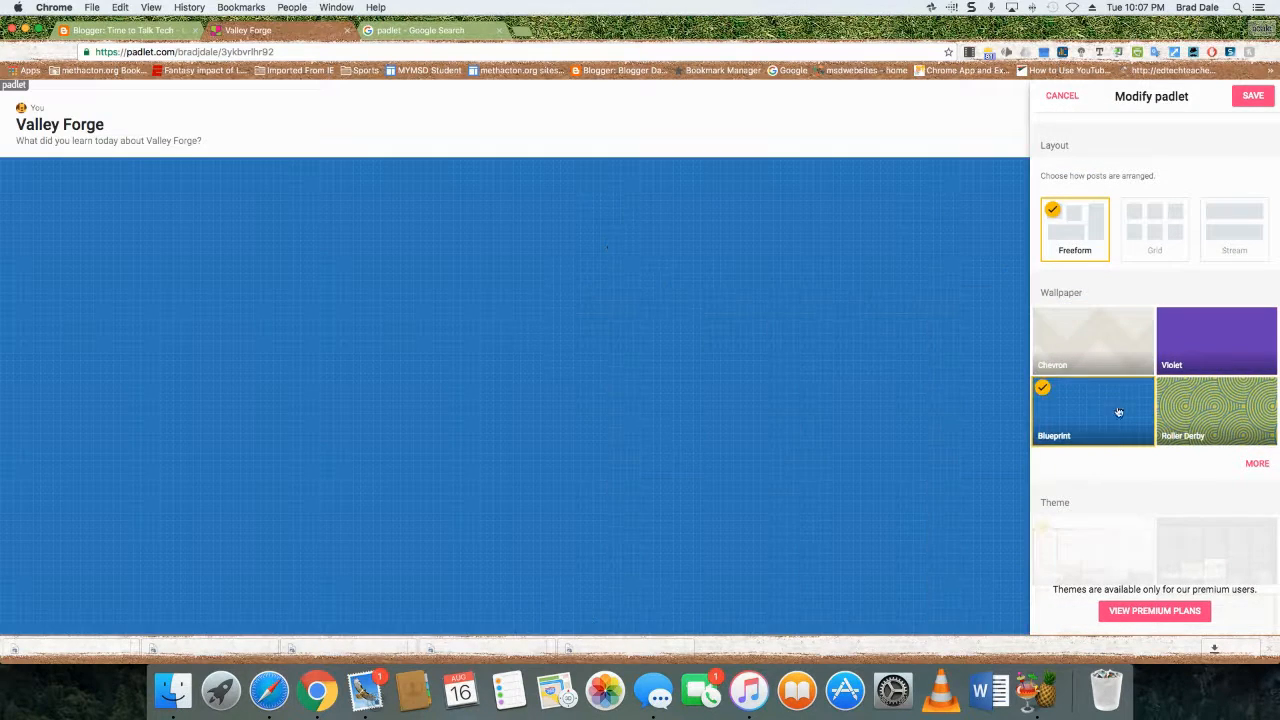
left_click(1214, 416)
Apply the Map wallpaper from the full wallpaper collection and save the padlet
scroll(1214, 416, "down", 2)
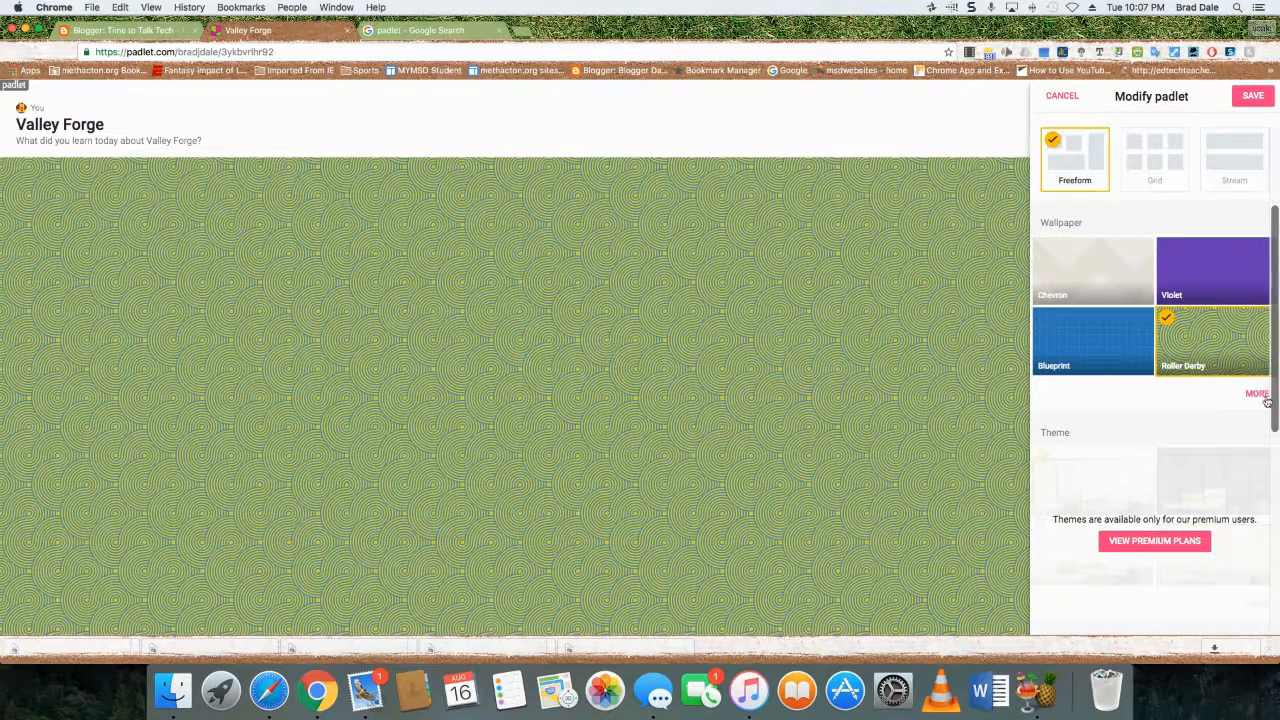
left_click(1254, 394)
scroll(1100, 395, "down", 2)
scroll(1100, 395, "down", 5)
scroll(1199, 464, "up", 5)
scroll(1093, 470, "down", 2)
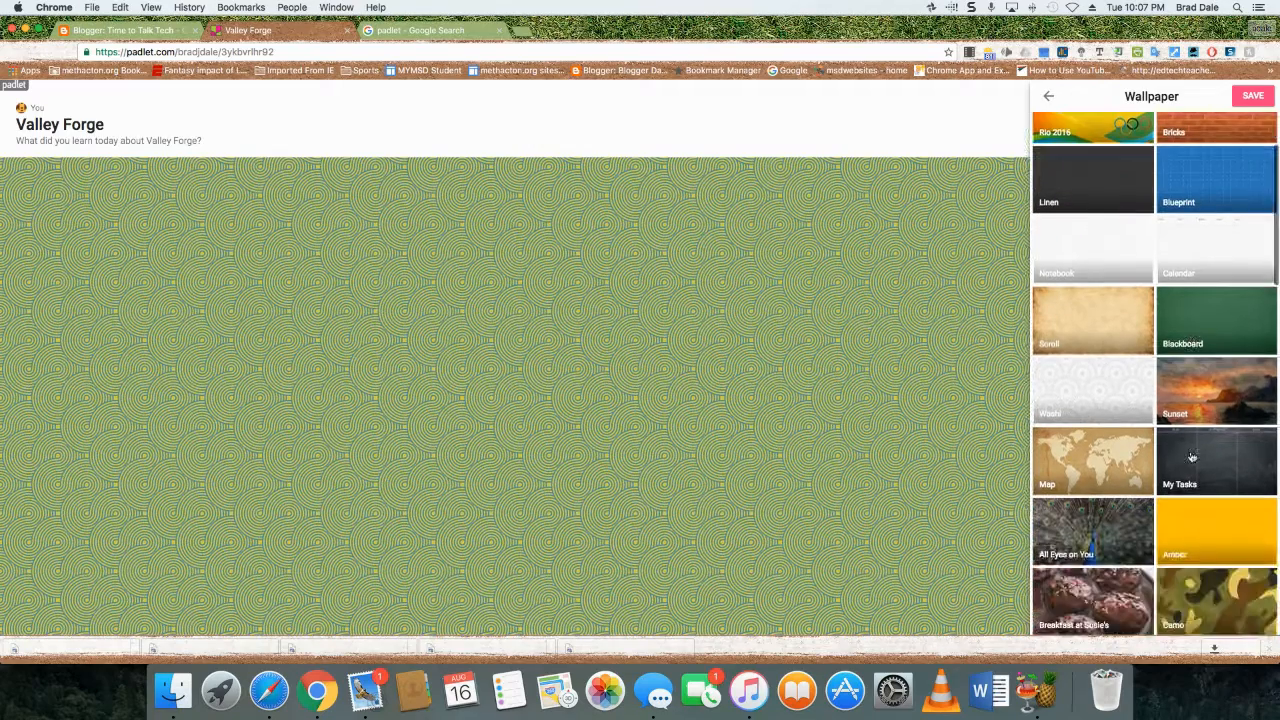
left_click(1093, 470)
scroll(1128, 452, "down", 2)
scroll(1128, 452, "down", 15)
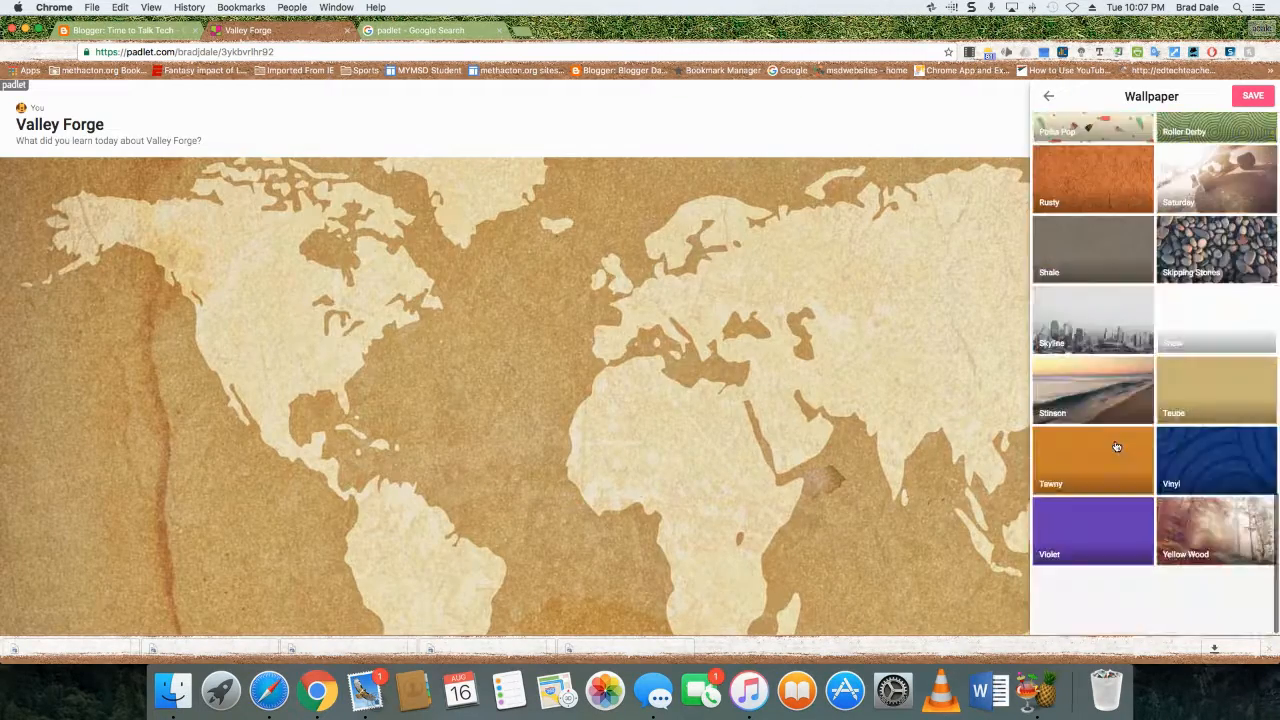
scroll(1116, 447, "up", 15)
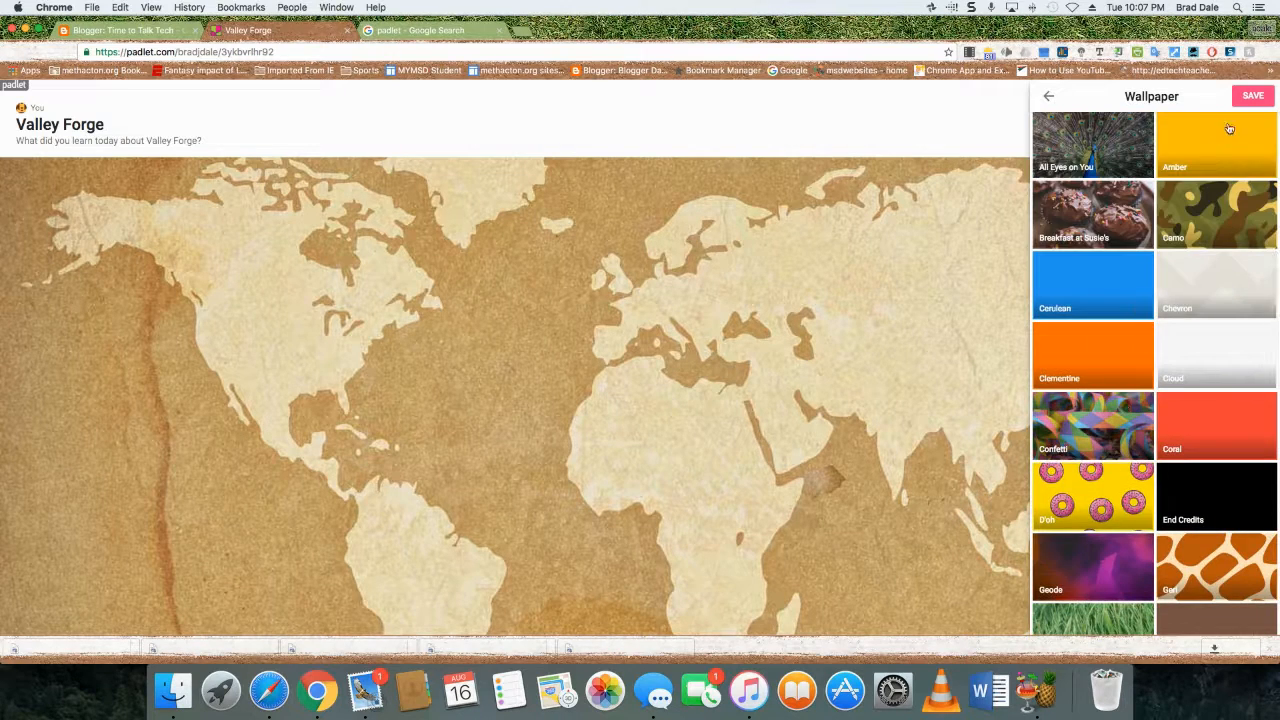
left_click(1253, 96)
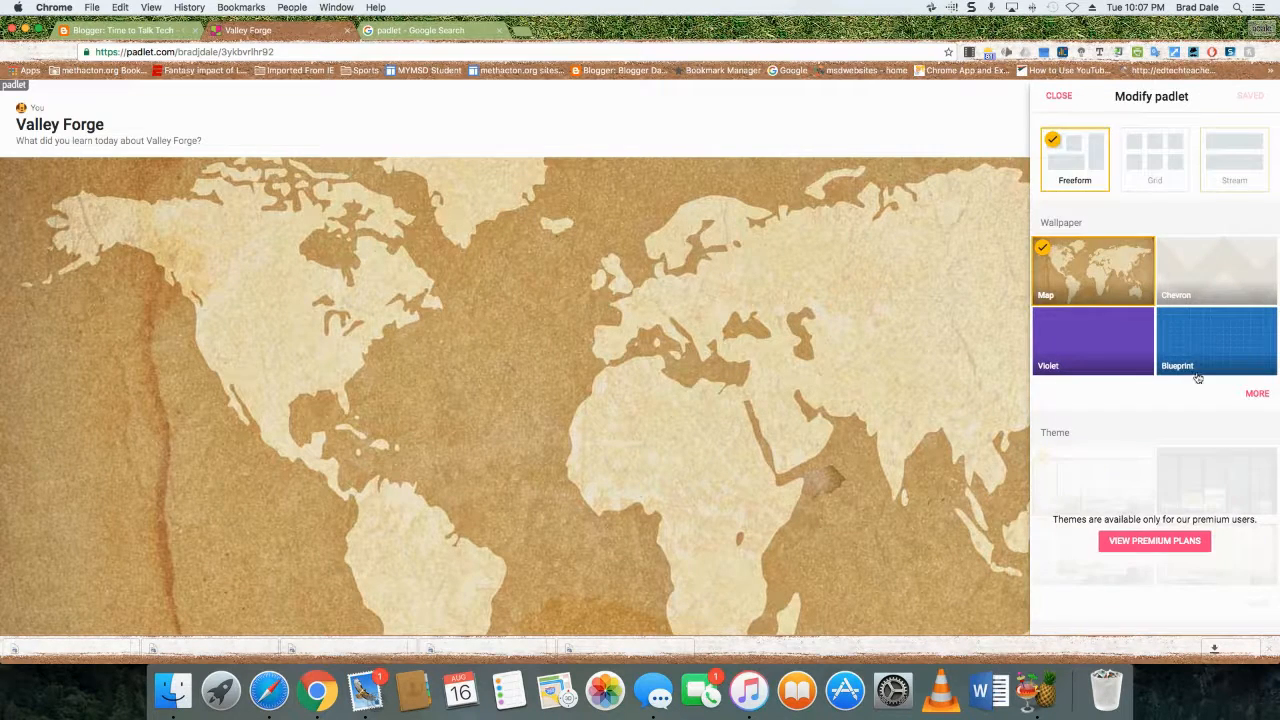
Replace the editable ending of the padlet's web address with 1, save the change and close the settings
scroll(1200, 380, "down", 2)
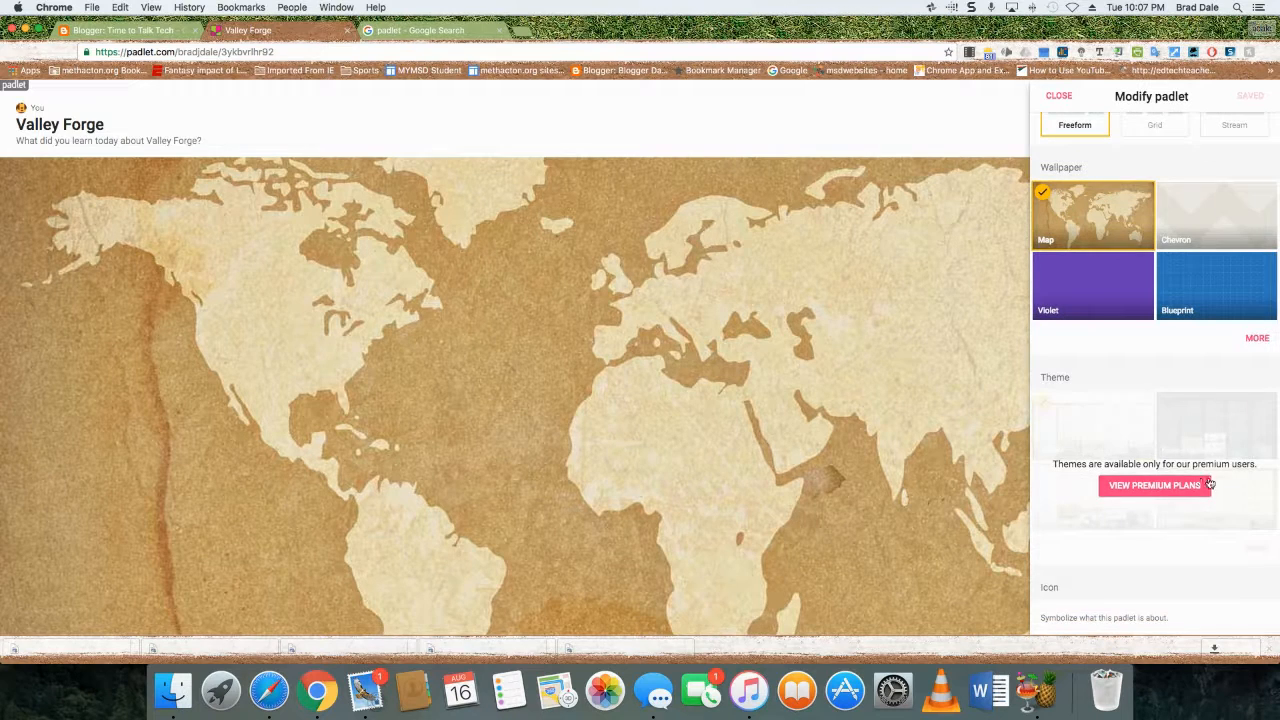
scroll(1242, 485, "down", 3)
scroll(1240, 485, "down", 3)
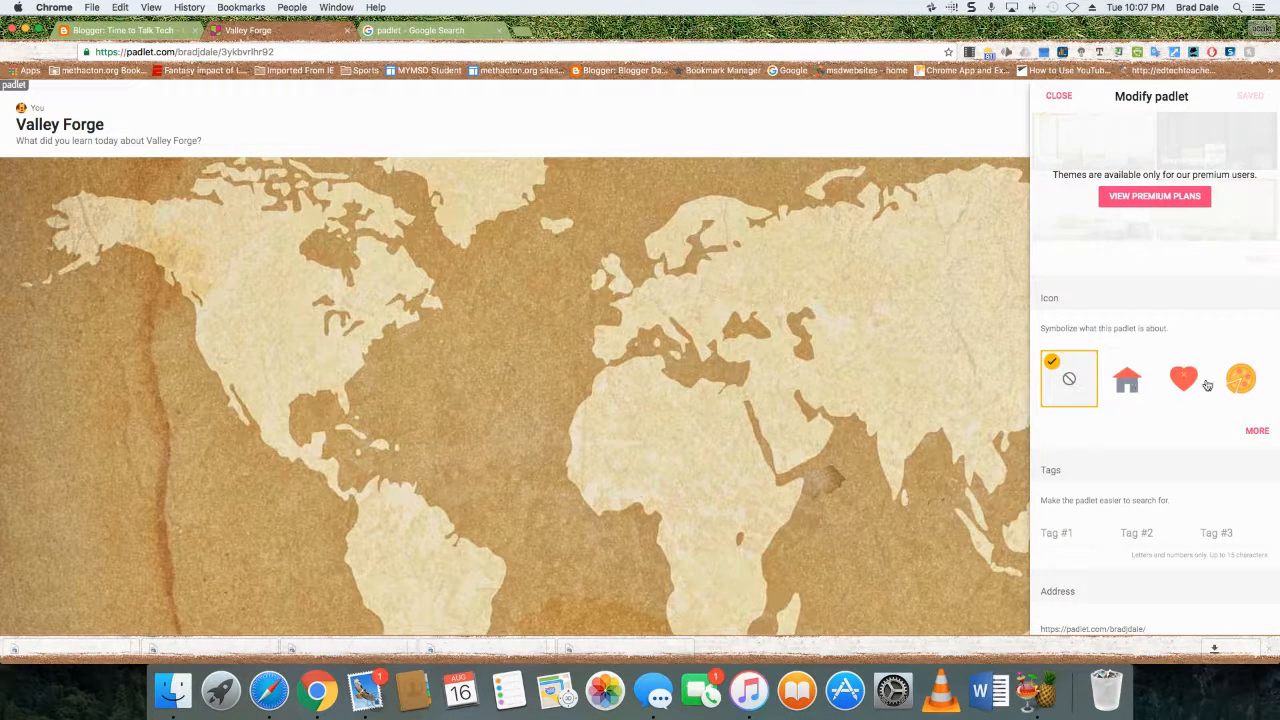
scroll(1220, 447, "down", 1)
scroll(1220, 447, "down", 2)
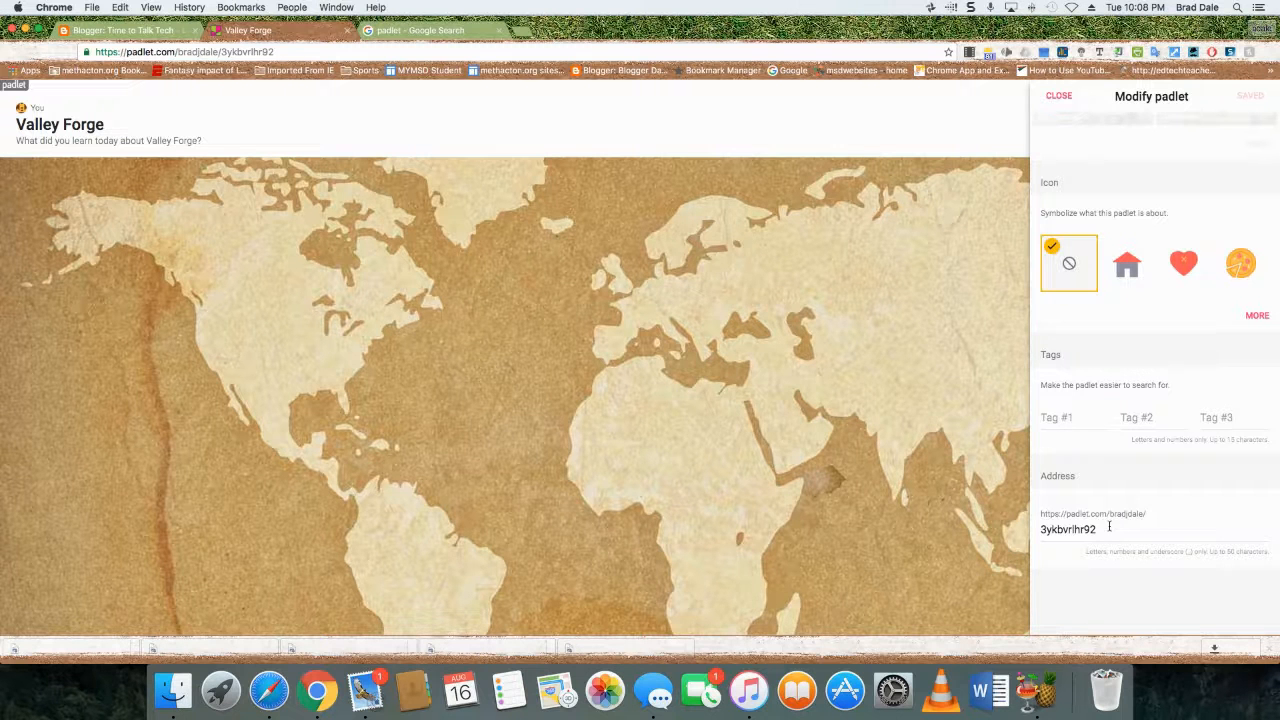
left_click_drag(1108, 528, 982, 528)
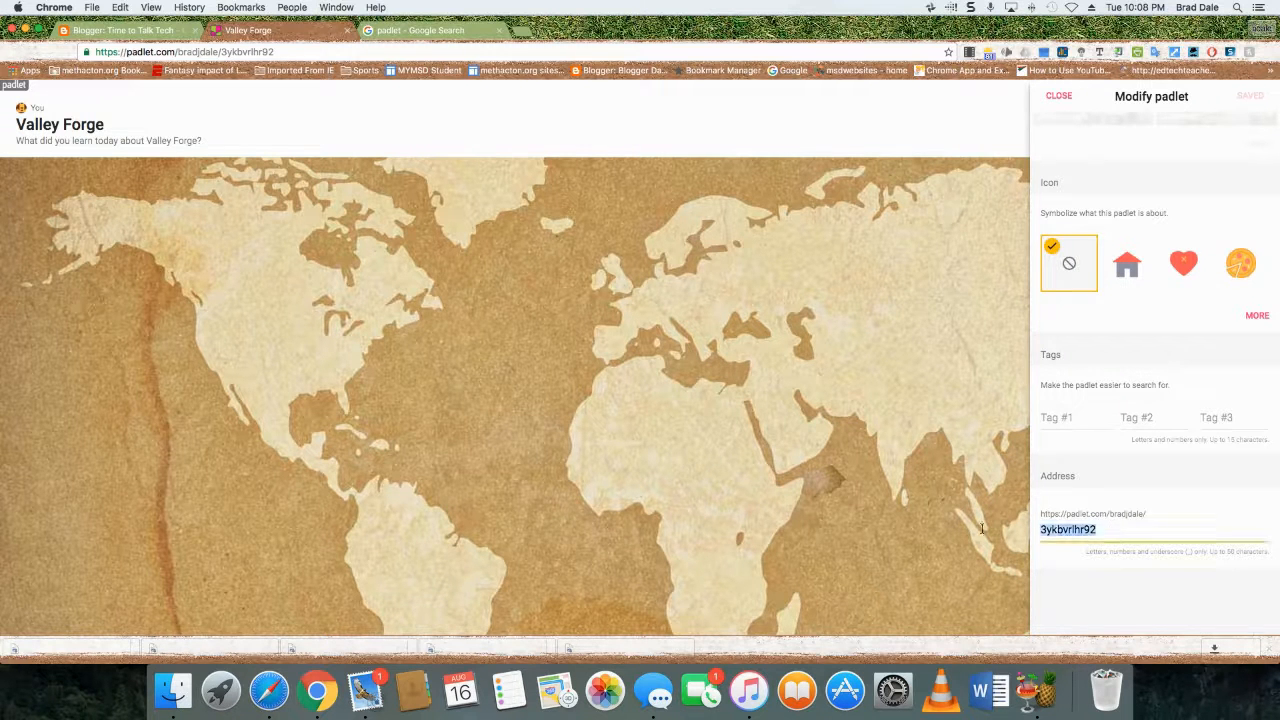
key("BackSpace")
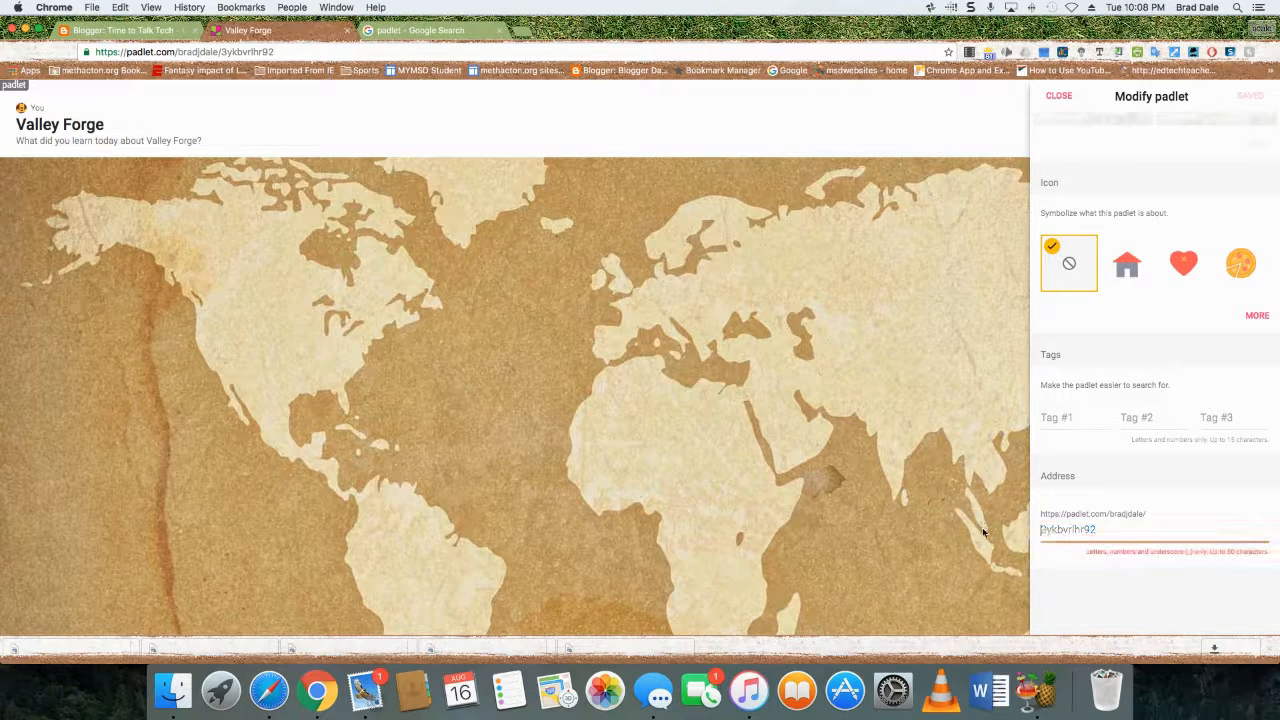
type("1")
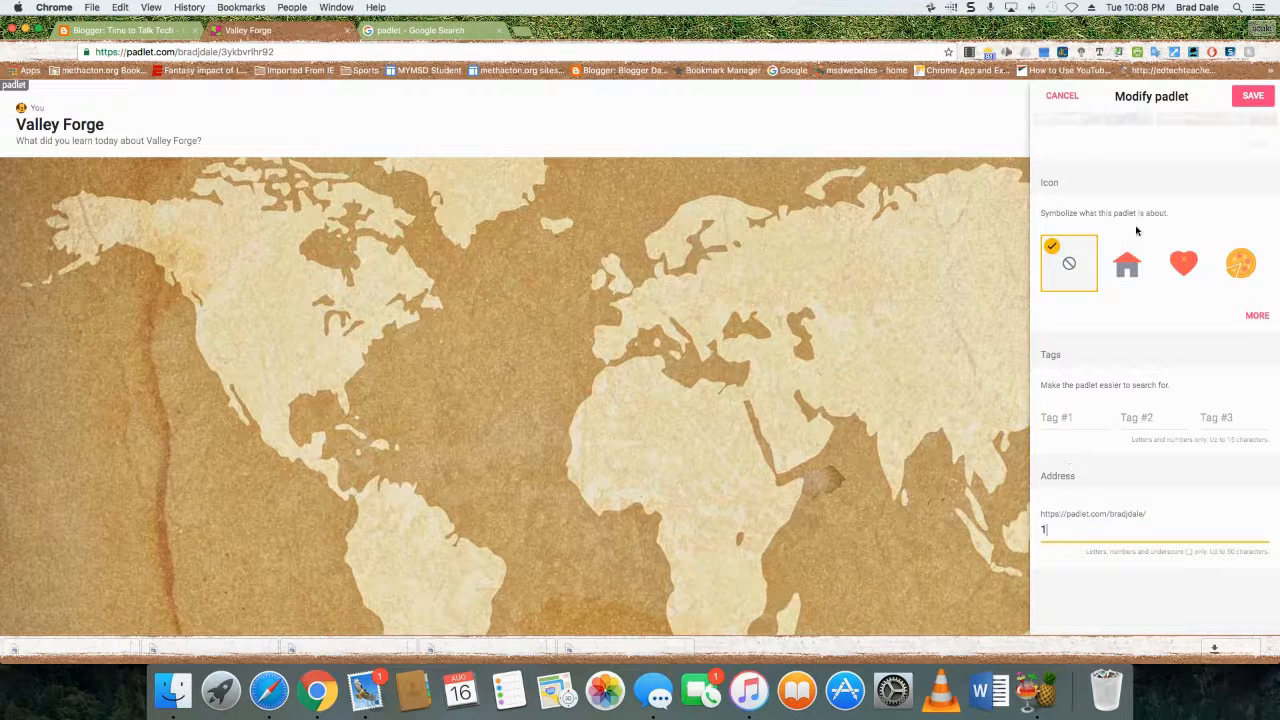
left_click(1255, 100)
left_click(1256, 101)
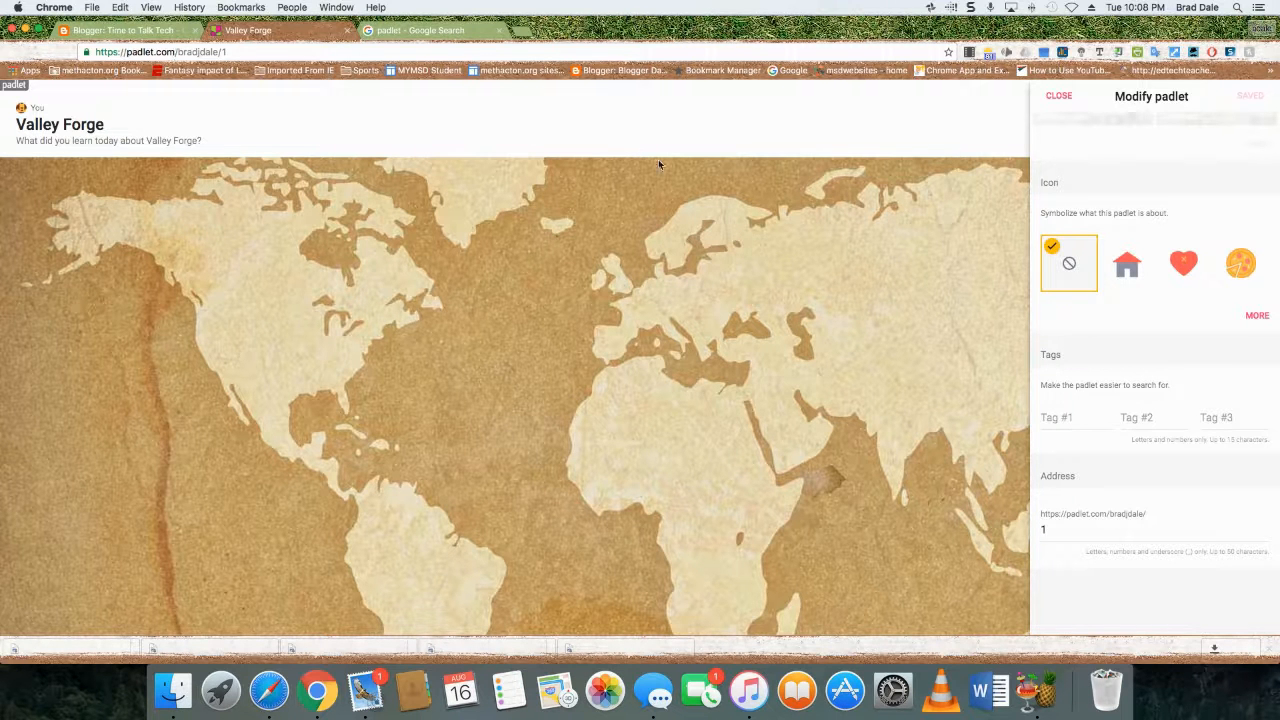
left_click(1058, 95)
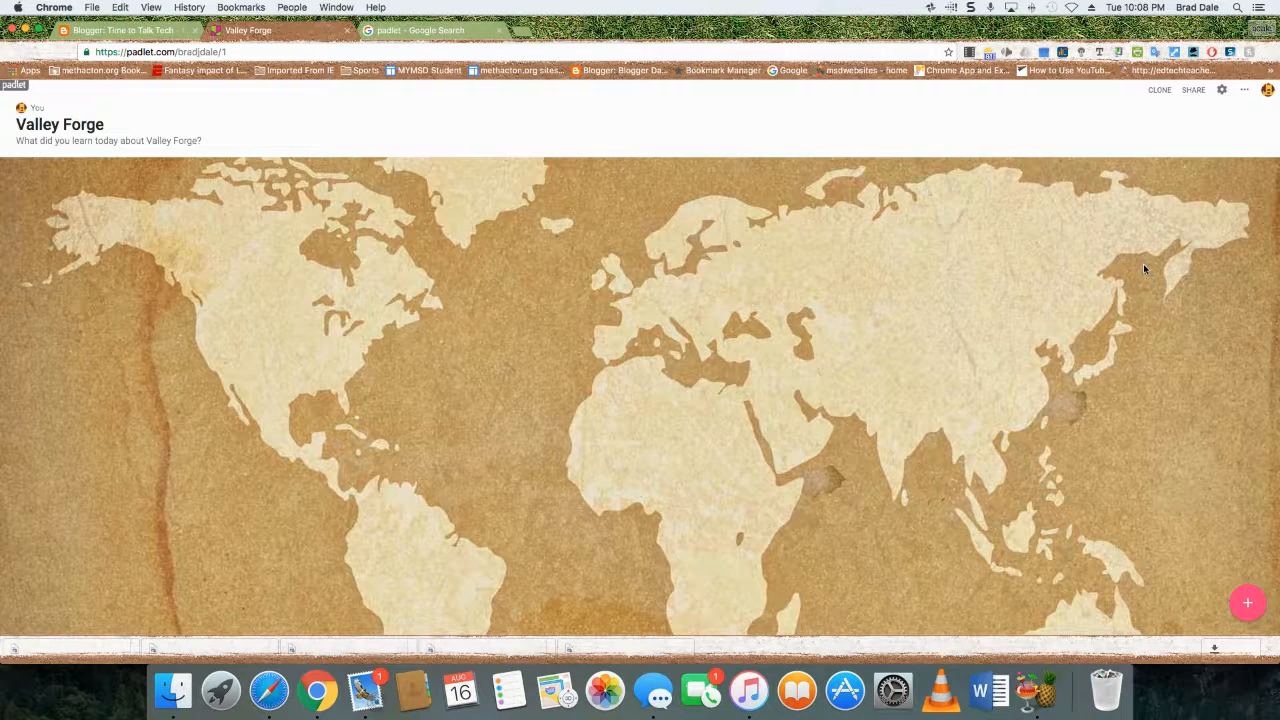
Examine the Private, Password protected and Secret privacy options and the permission levels for those with access
left_click(1194, 92)
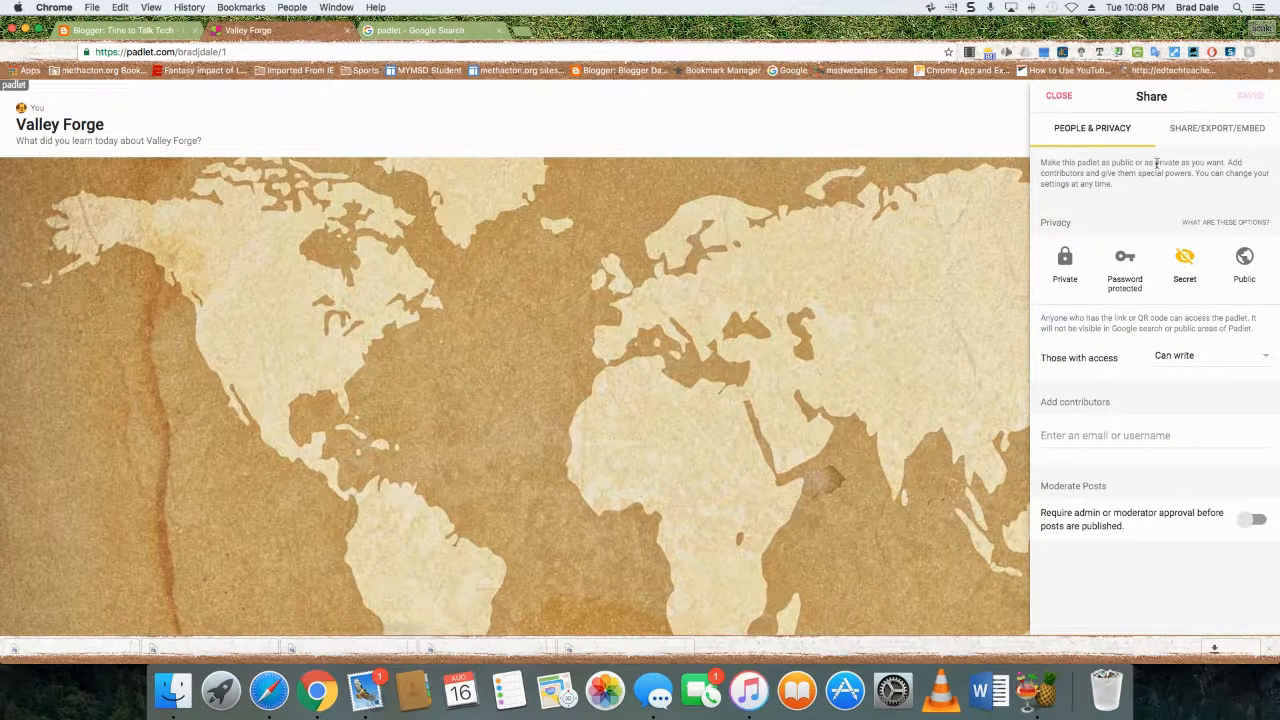
left_click(1067, 265)
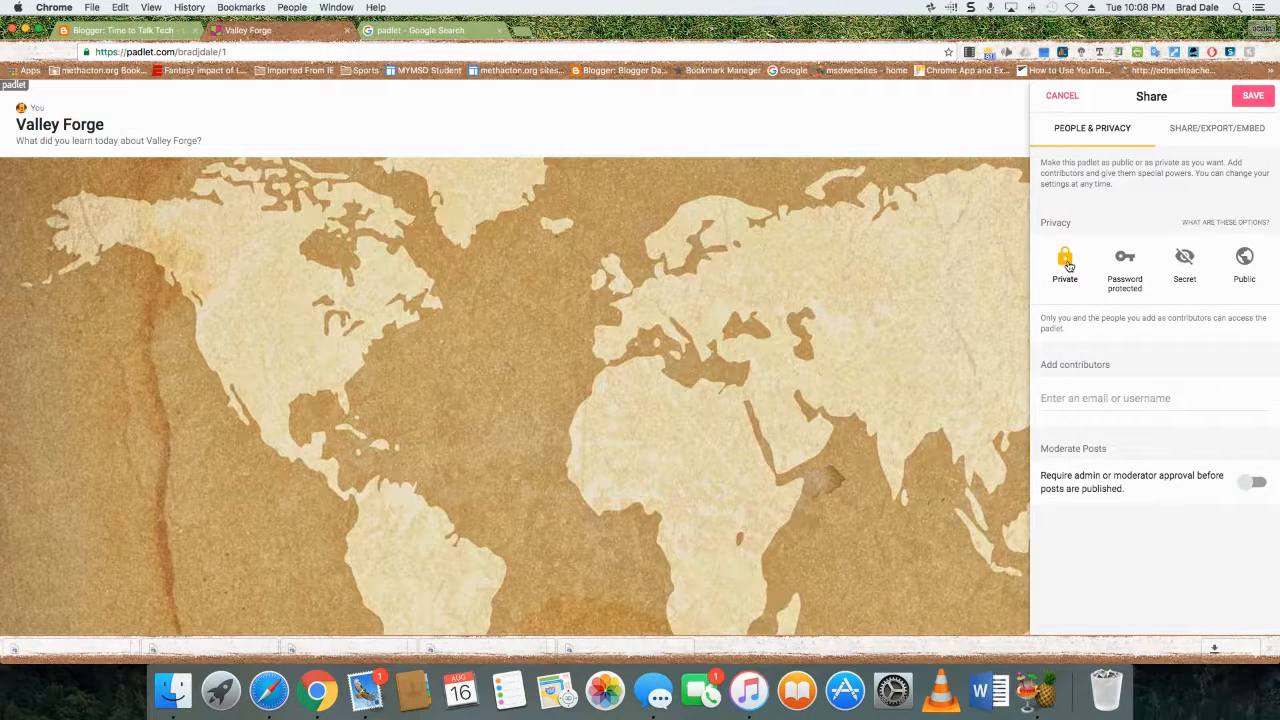
left_click(1123, 266)
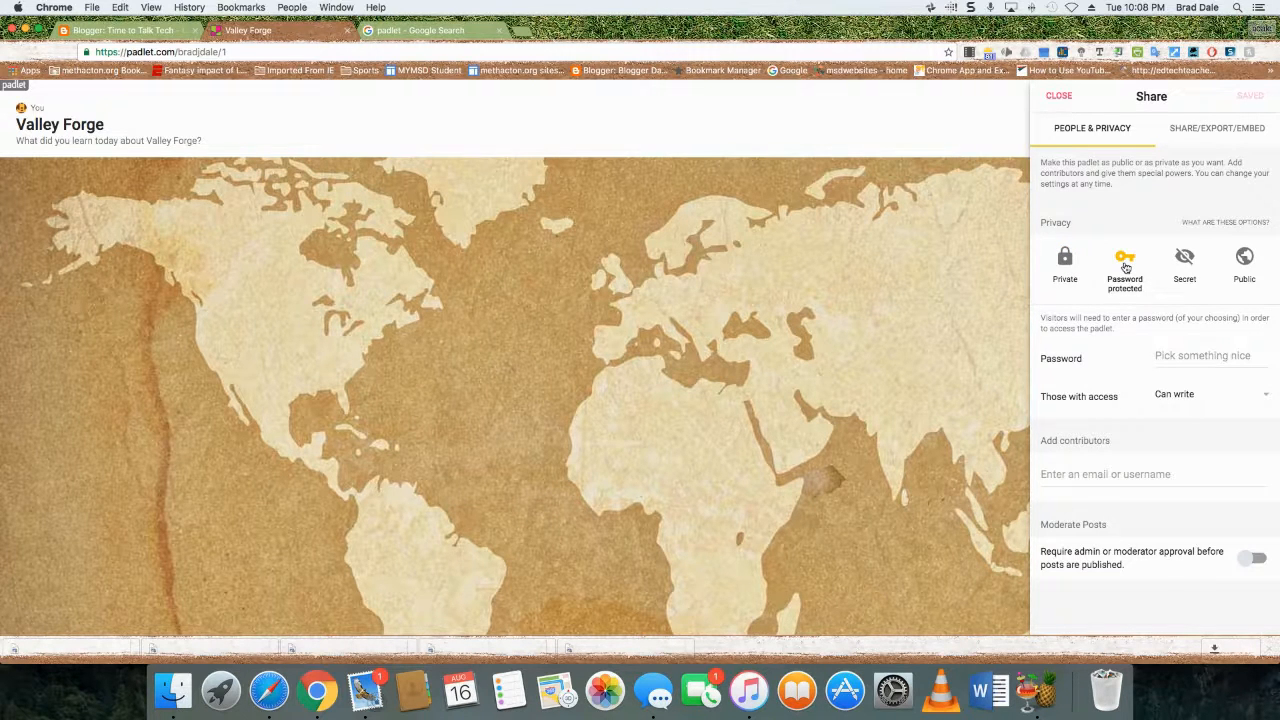
left_click(1181, 262)
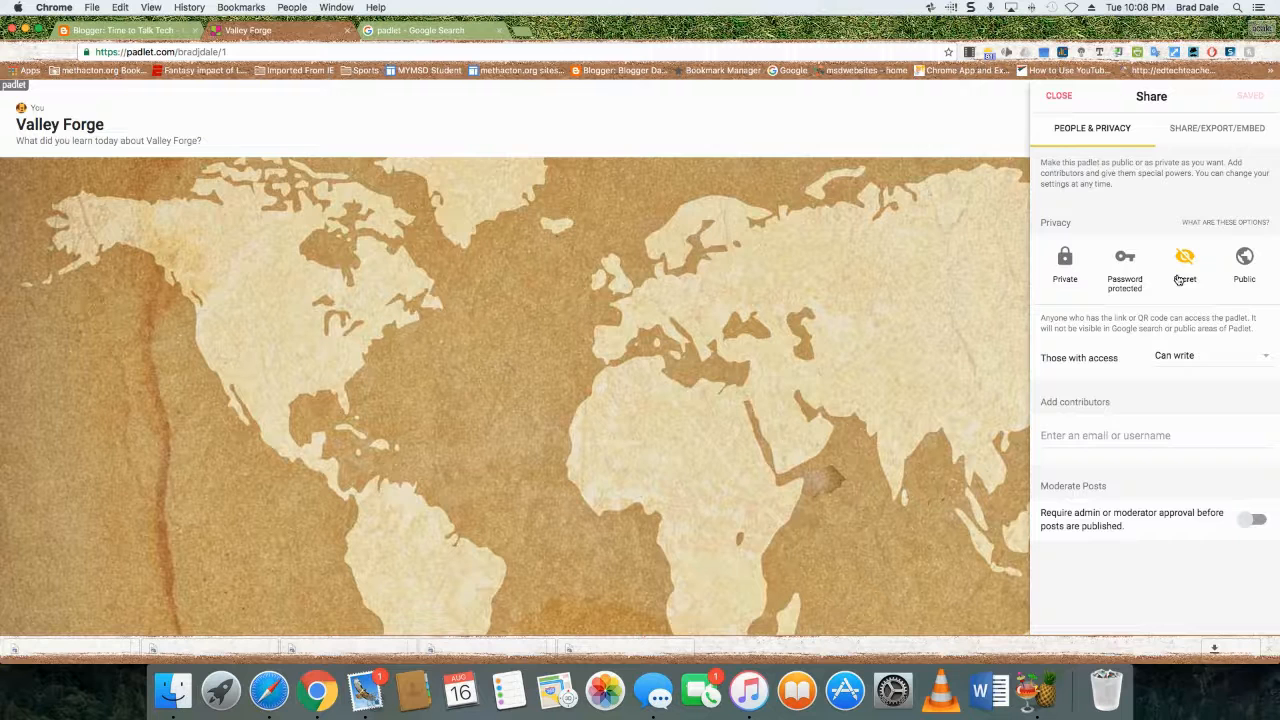
left_click(1222, 357)
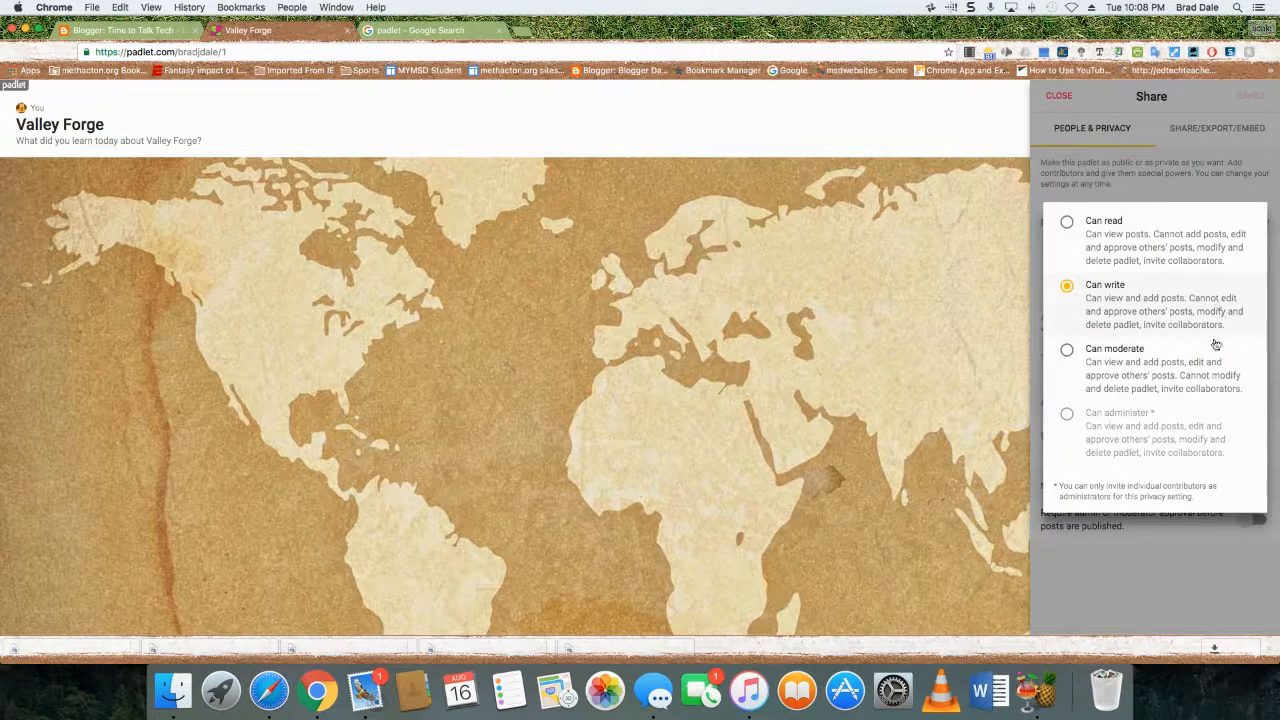
left_click(979, 376)
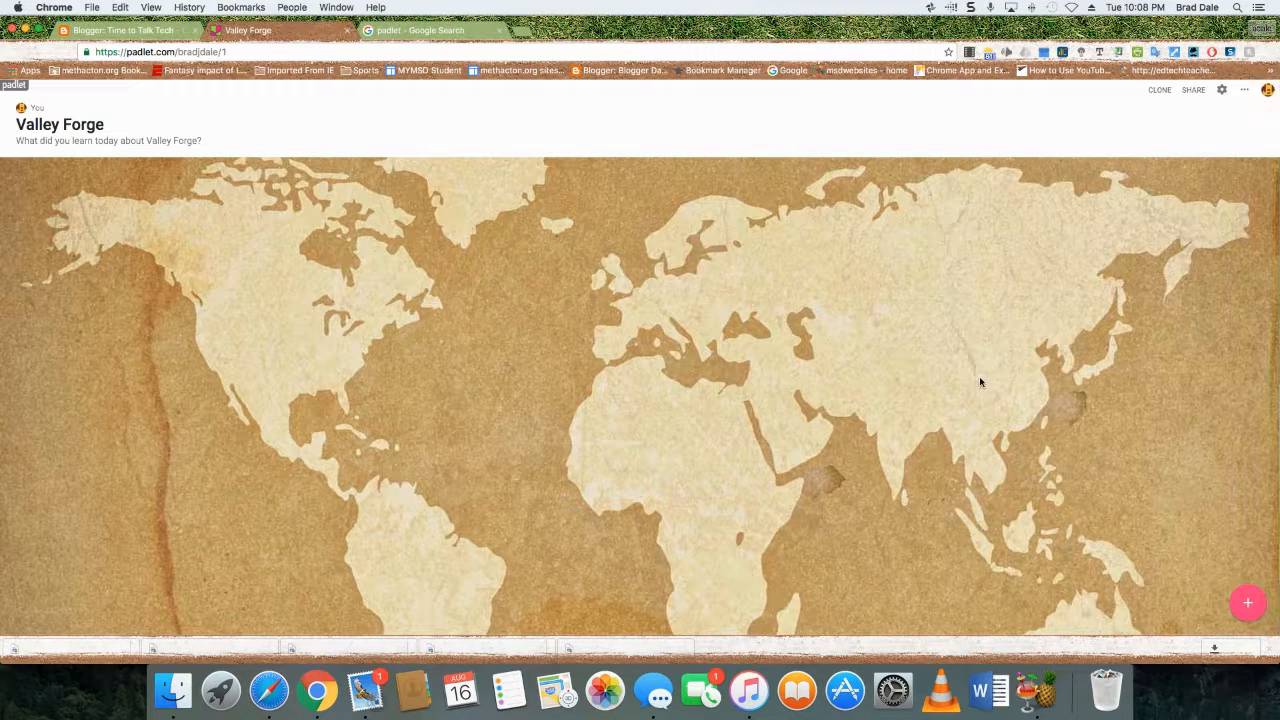
Try the Public privacy option in the share settings and return the padlet to Secret
left_click(1222, 91)
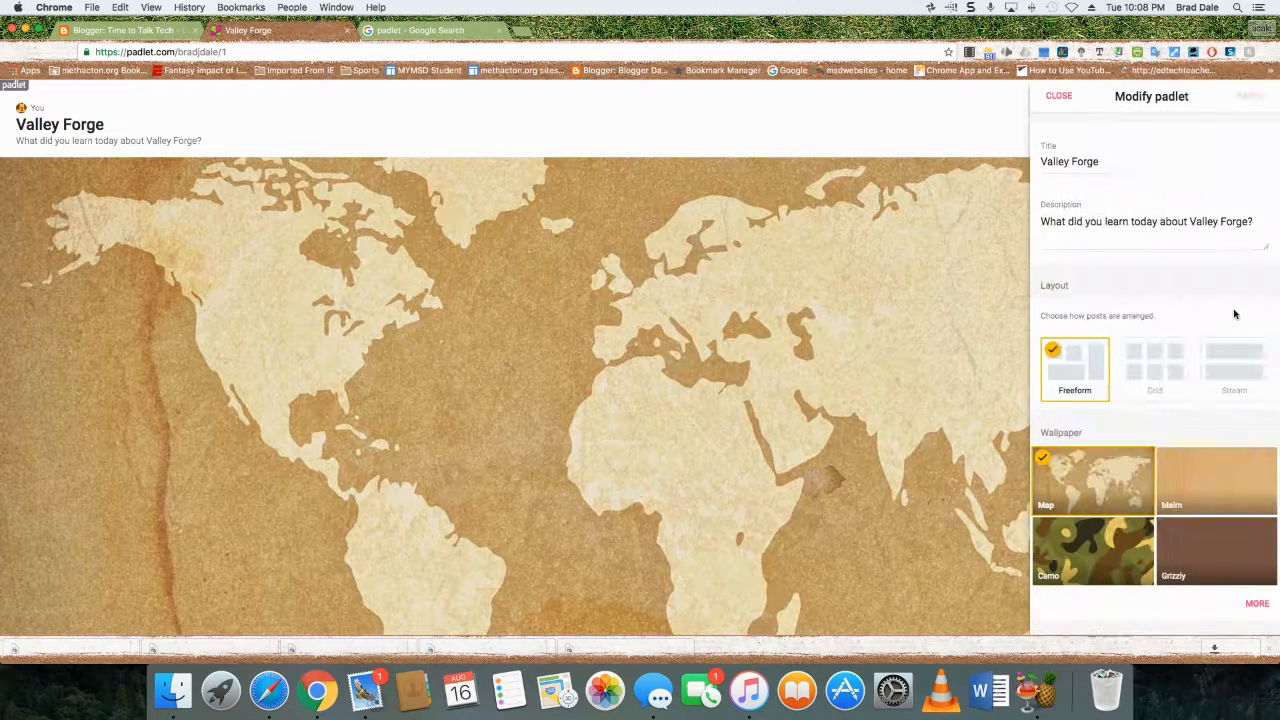
left_click(1058, 95)
left_click(1194, 94)
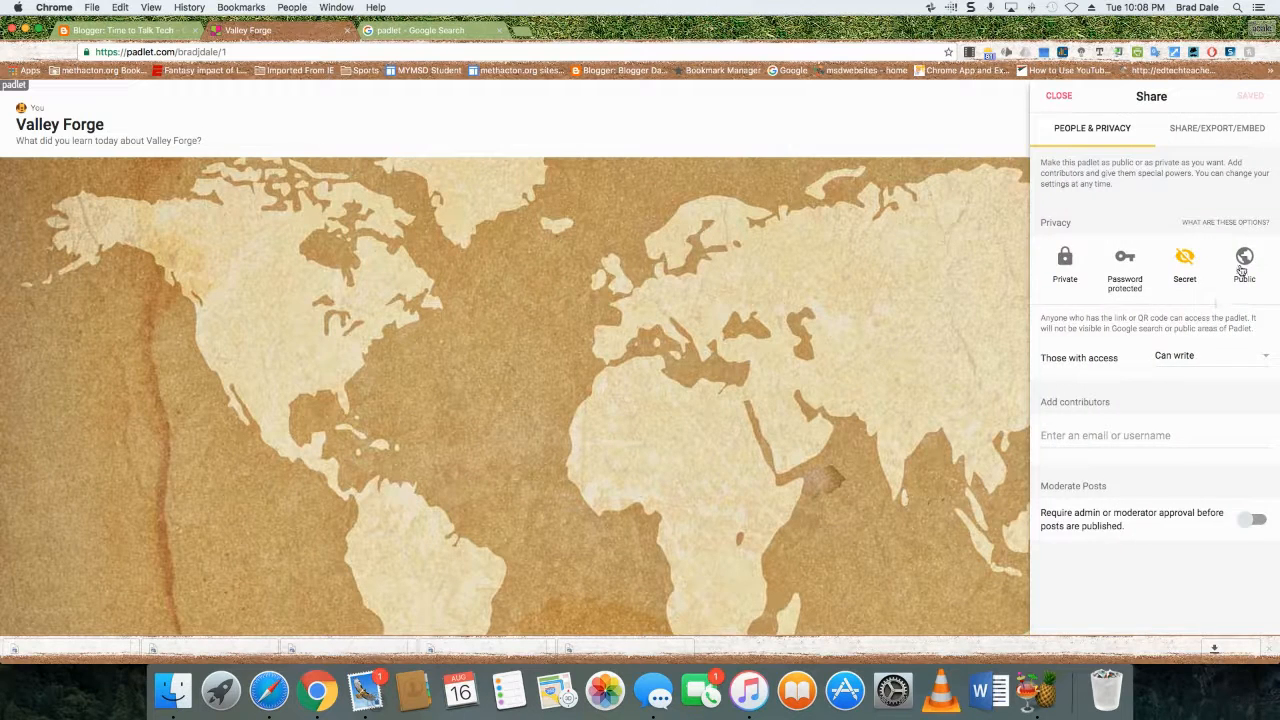
left_click(1241, 268)
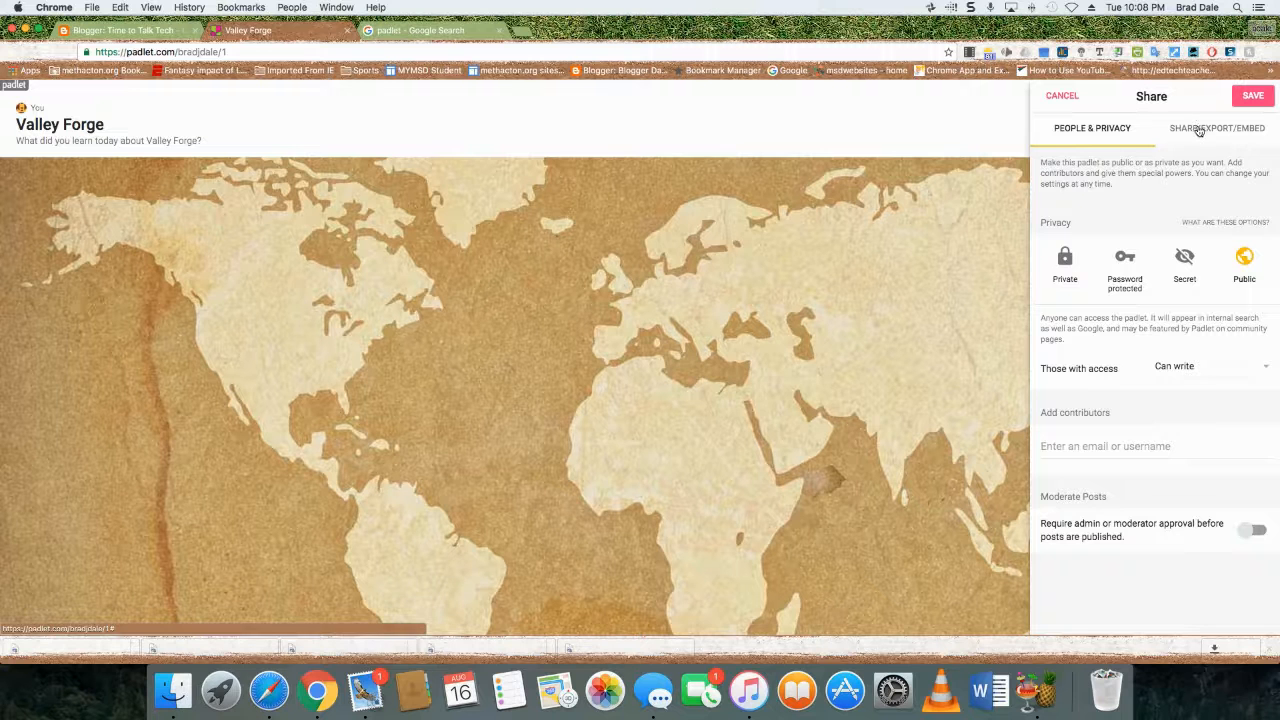
left_click(1182, 266)
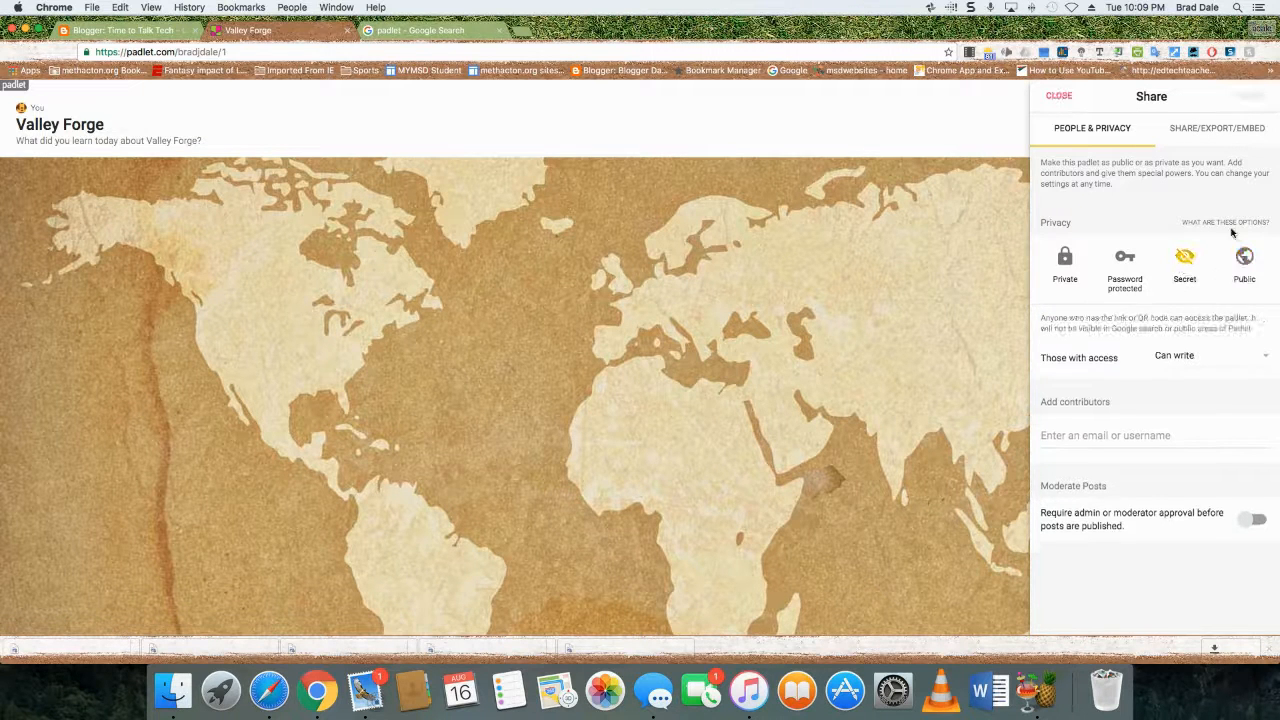
Review the padlet's QR code, sharing, embedding and export options, and close the share settings
left_click(1211, 133)
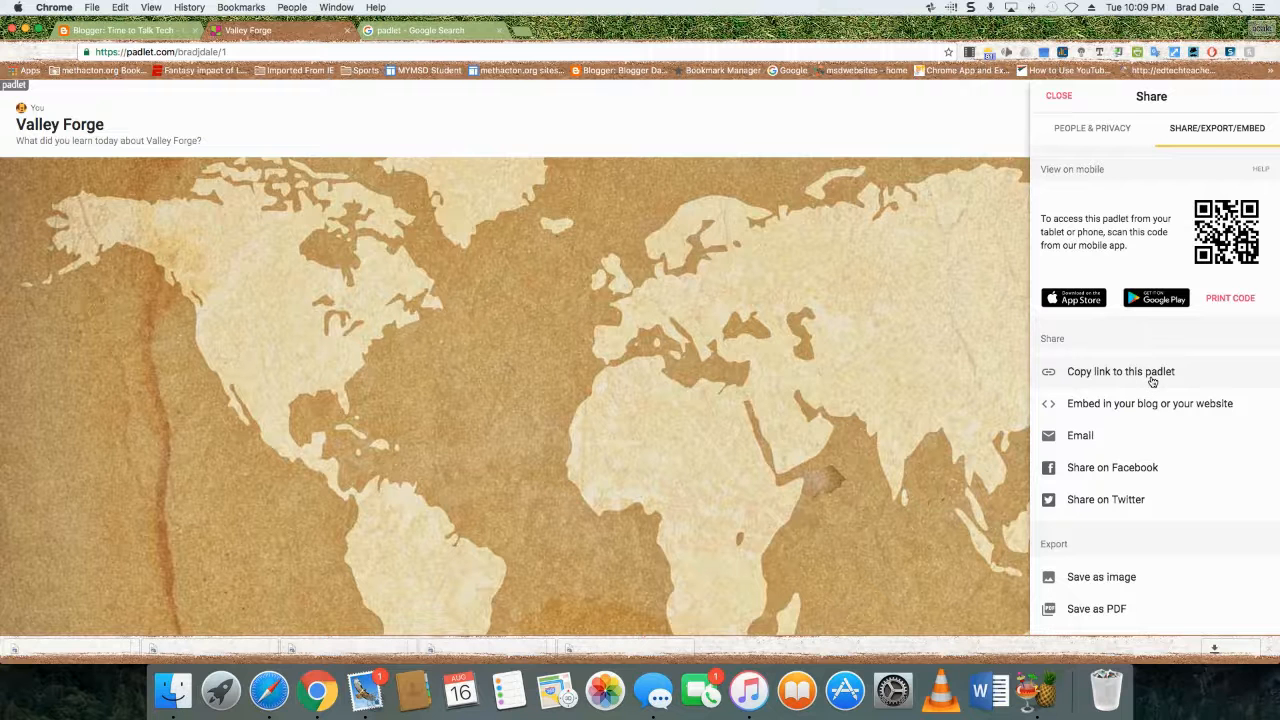
scroll(1152, 380, "down", 2)
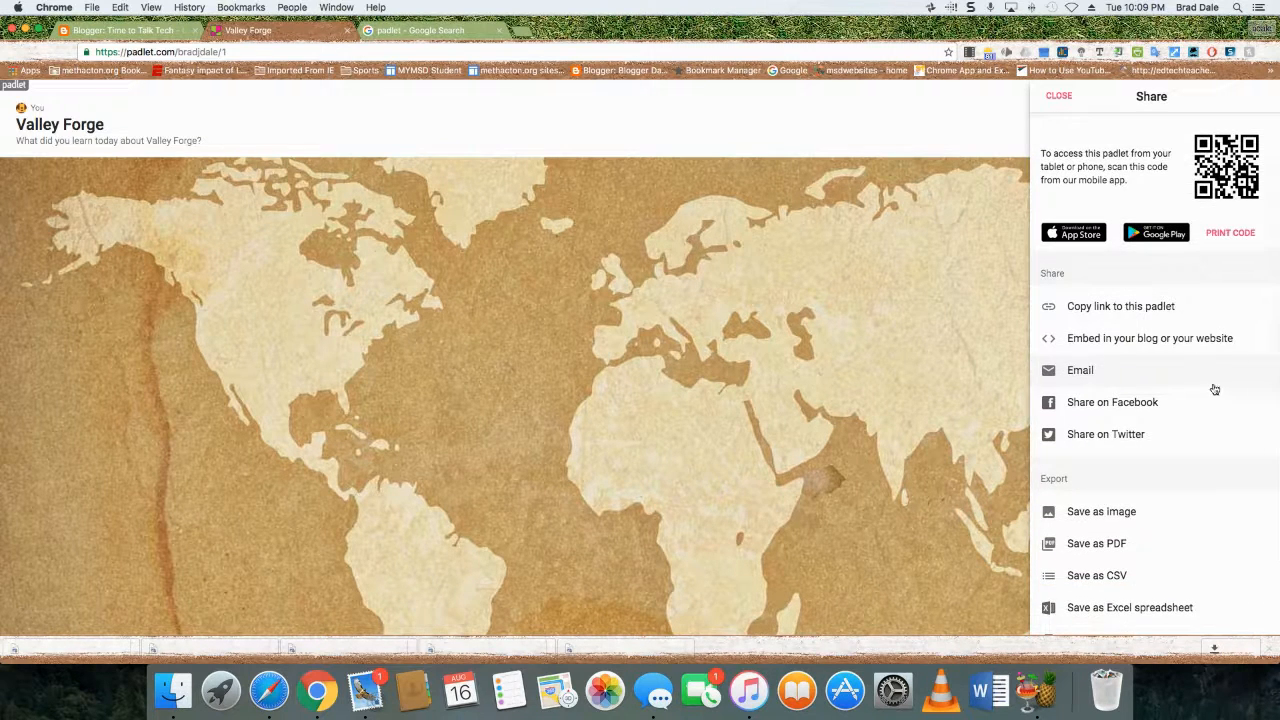
scroll(1242, 442, "down", 3)
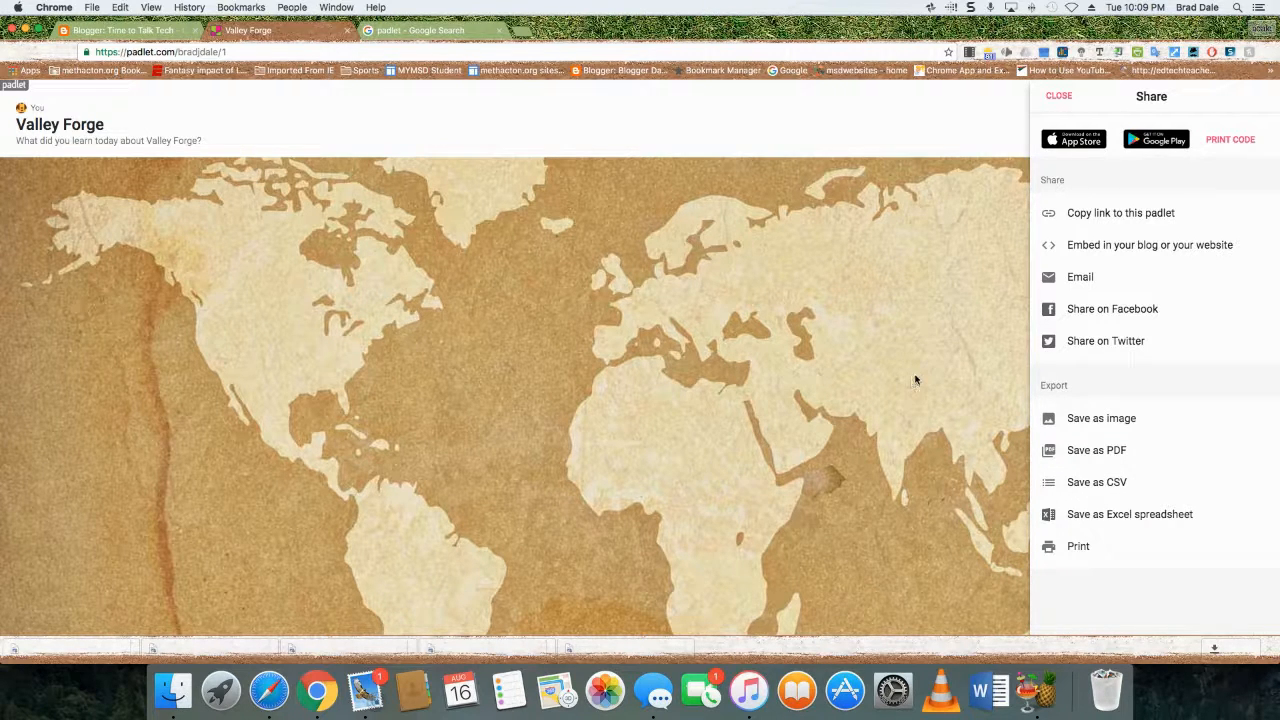
scroll(1049, 119, "up", 1)
left_click(1058, 96)
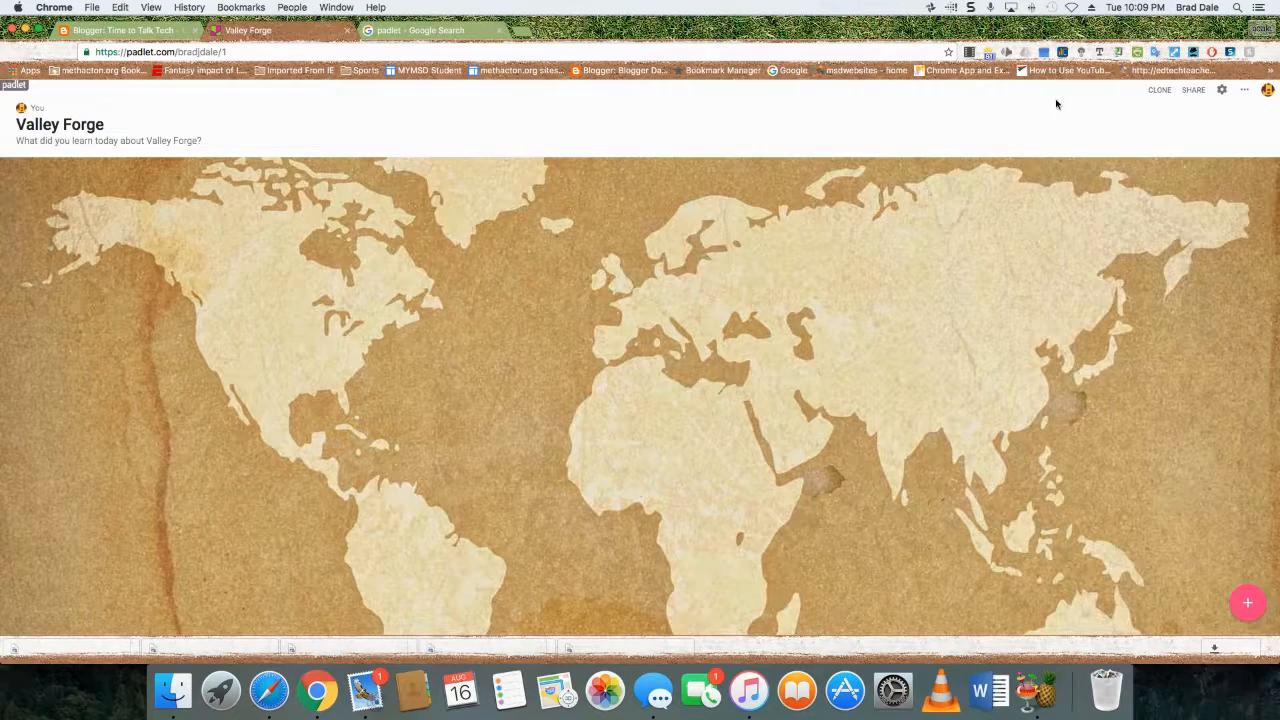
View the options for cloning the padlet without making a copy, and reopen the Modify padlet settings
left_click(1159, 92)
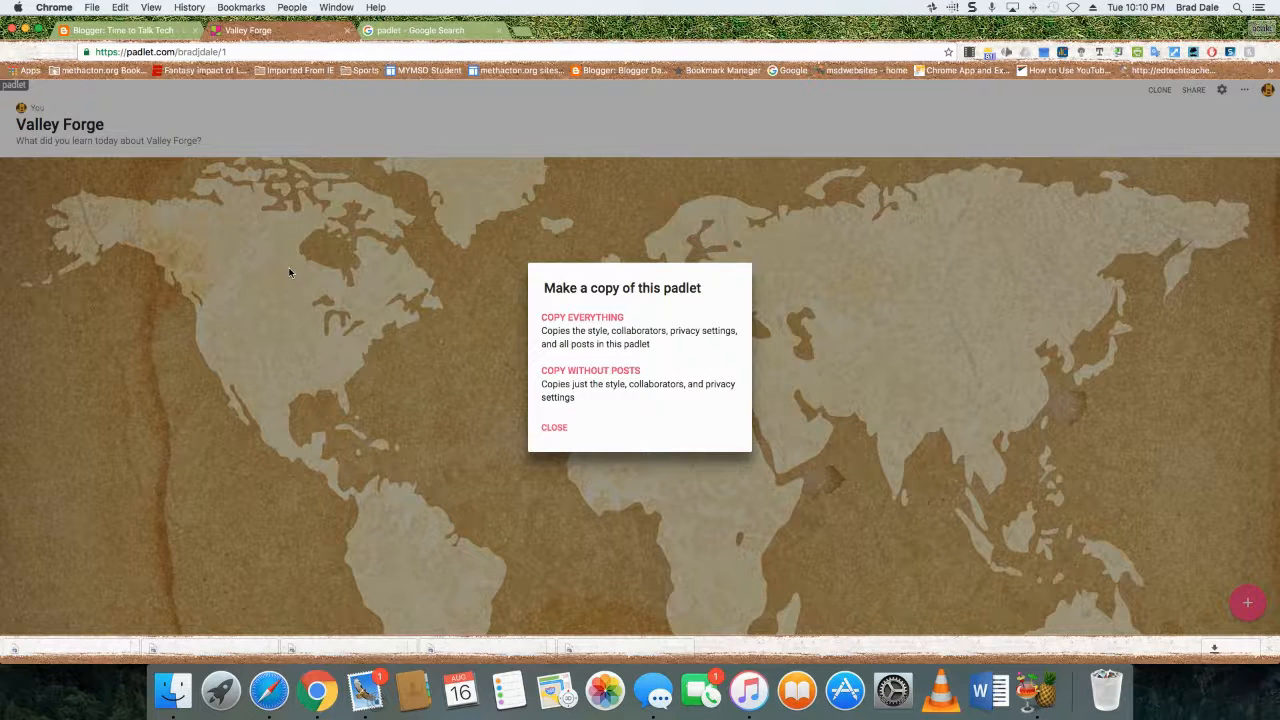
left_click(559, 429)
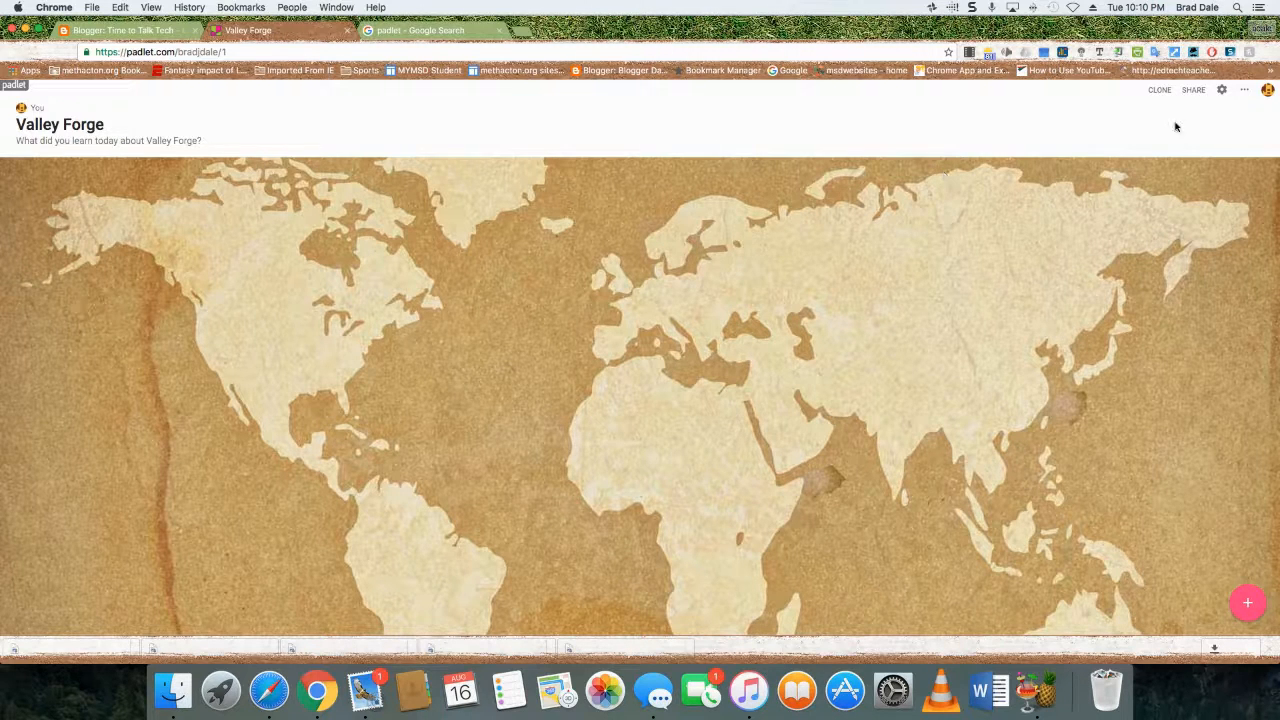
left_click(1222, 90)
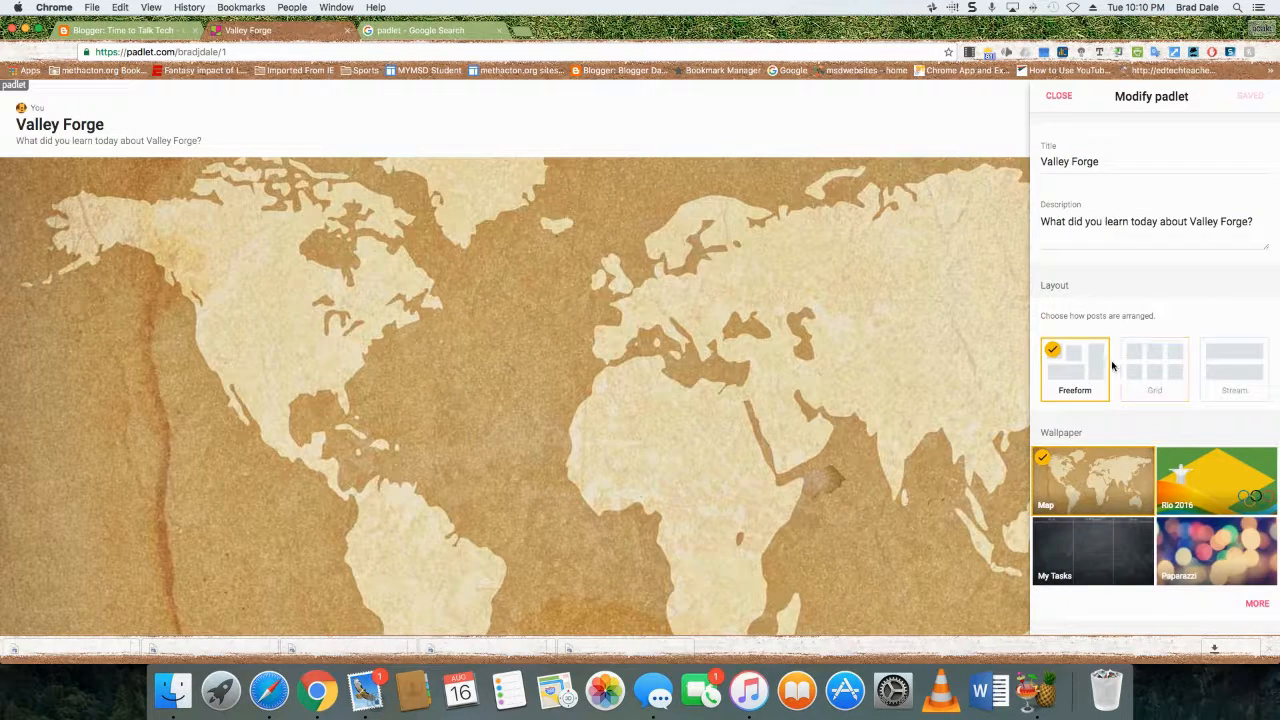
Add a post on the map's west side with the author's first name as title and the text "I learned that there was never a battle at Valley Forge."
left_click(129, 242)
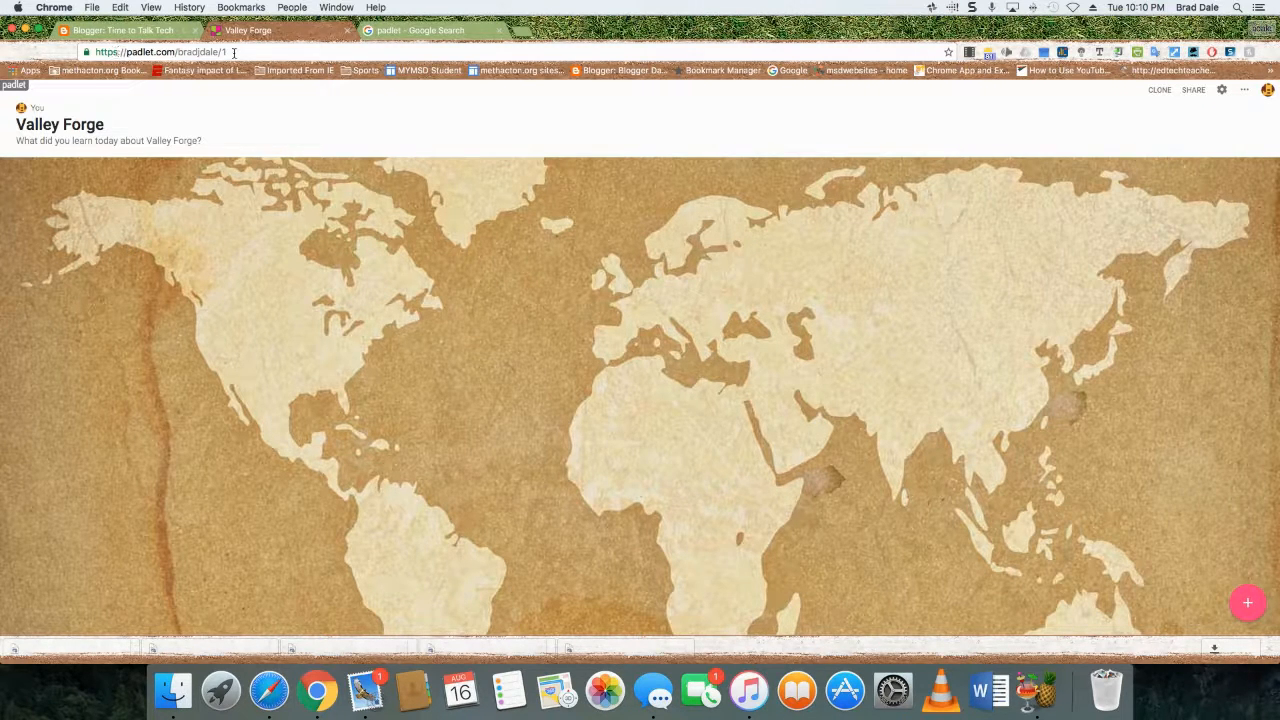
double_click(99, 252)
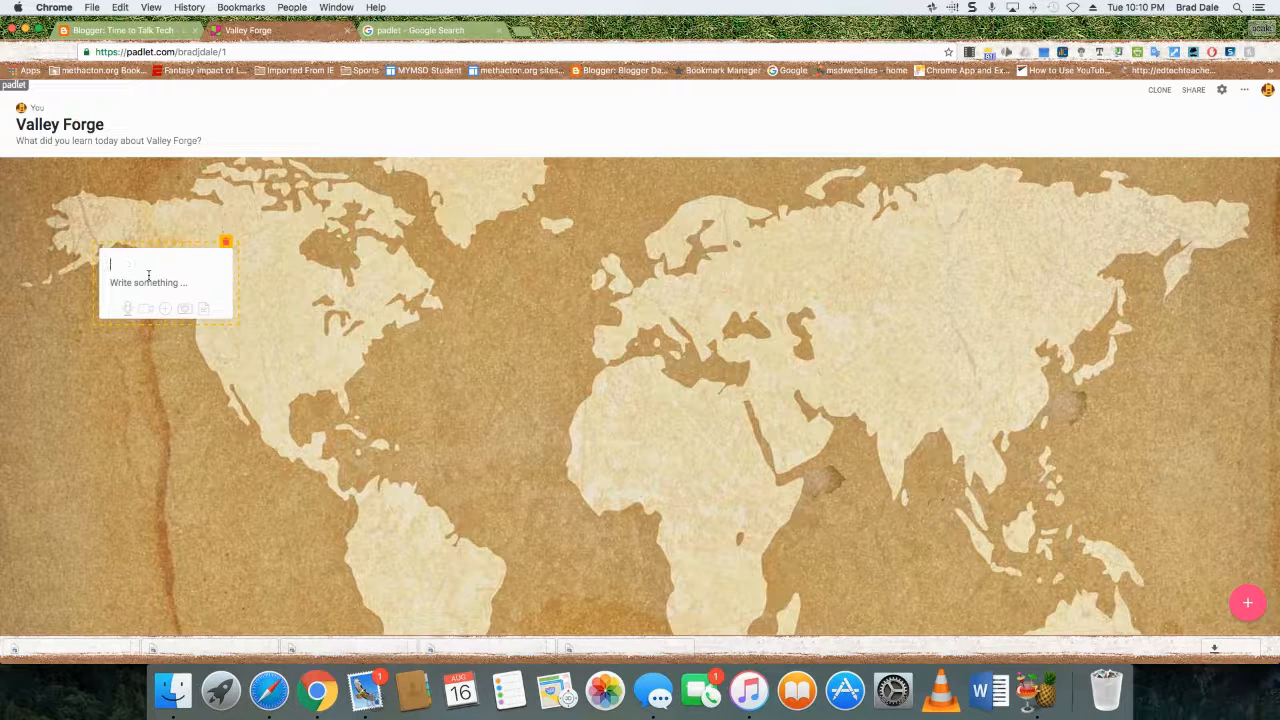
type("Brad")
left_click(145, 286)
type("I learned that there was never a battle at")
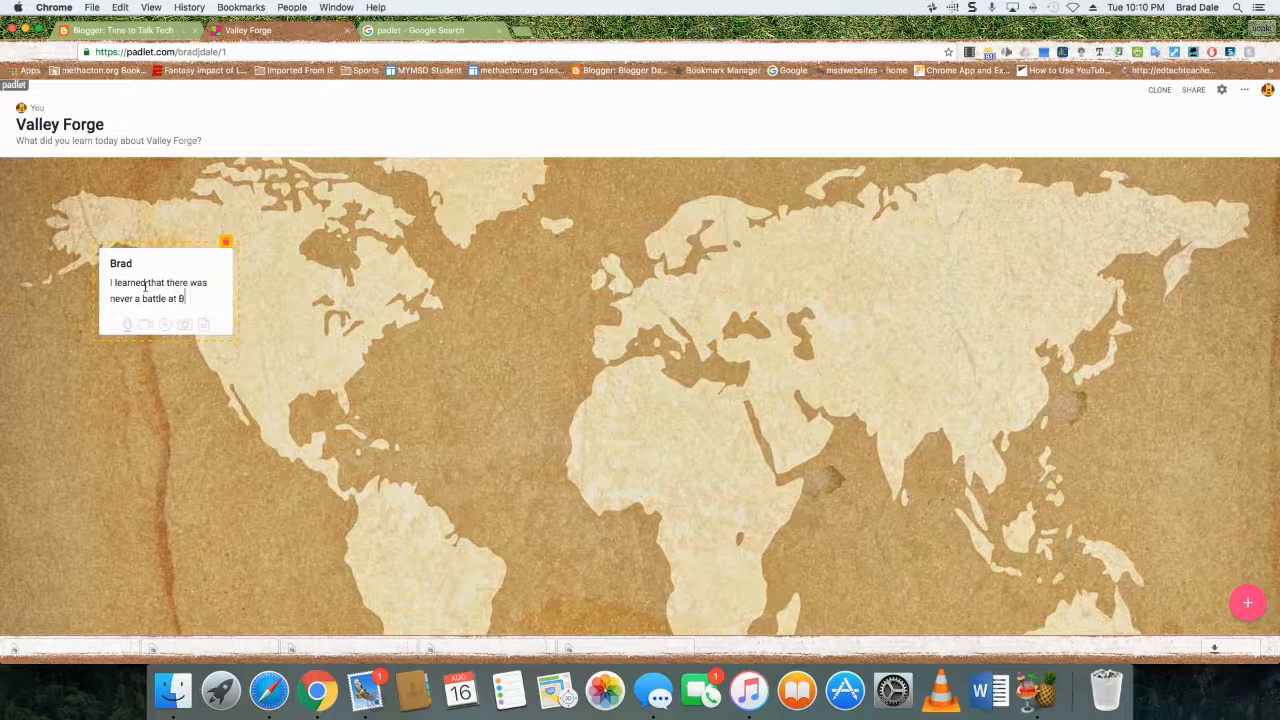
type(" Valley Forge.")
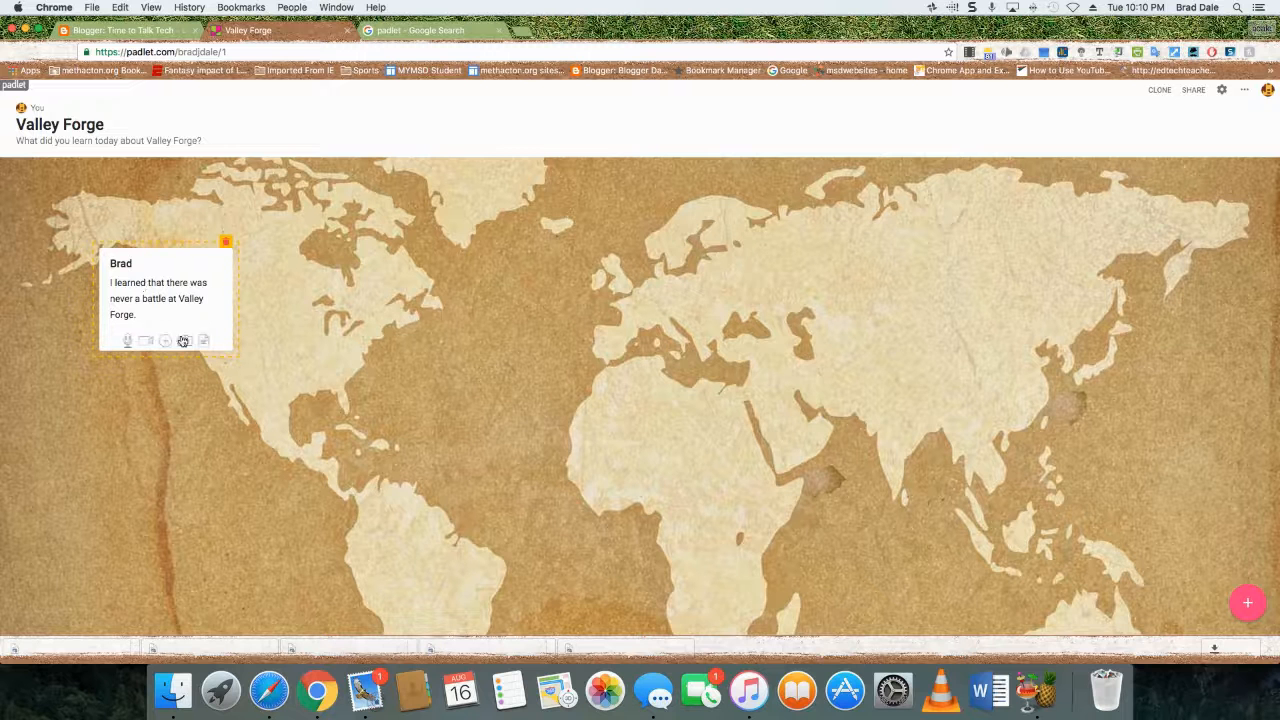
Start a file upload attachment for the post, then open the downloaded hut-420152_1920 (2).jpg in Preview, save it and close it
left_click(130, 342)
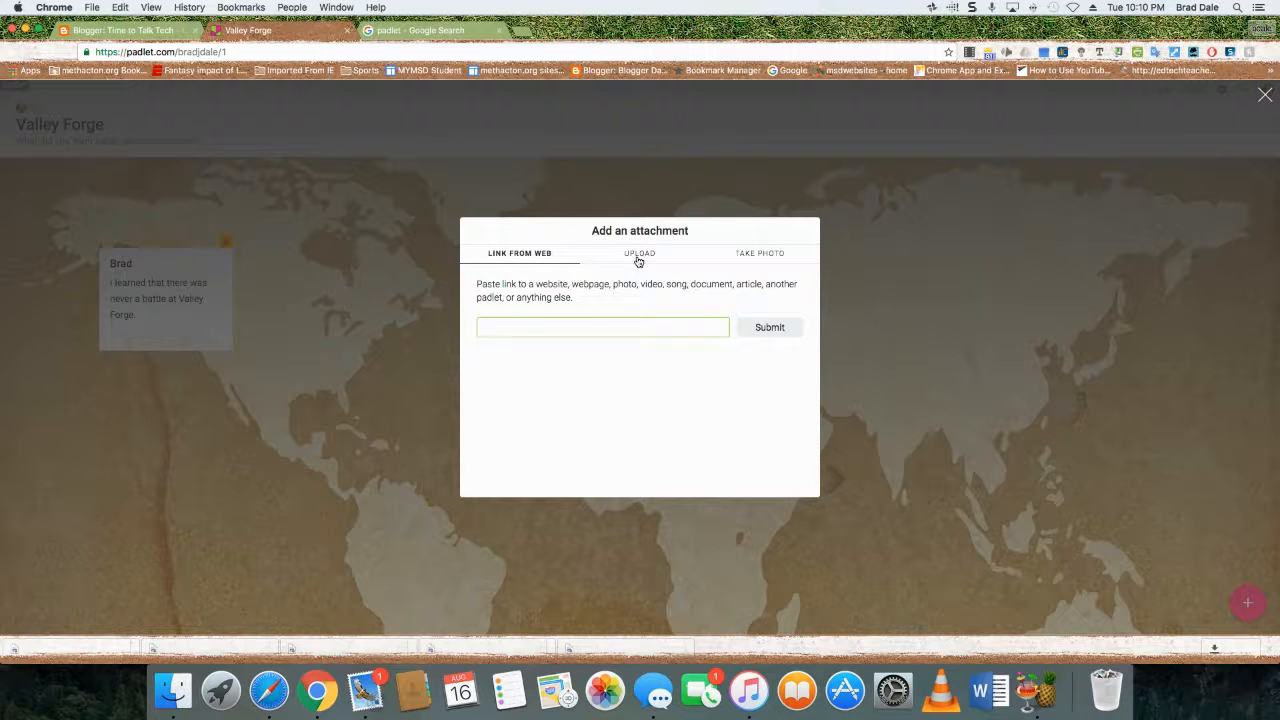
left_click(639, 258)
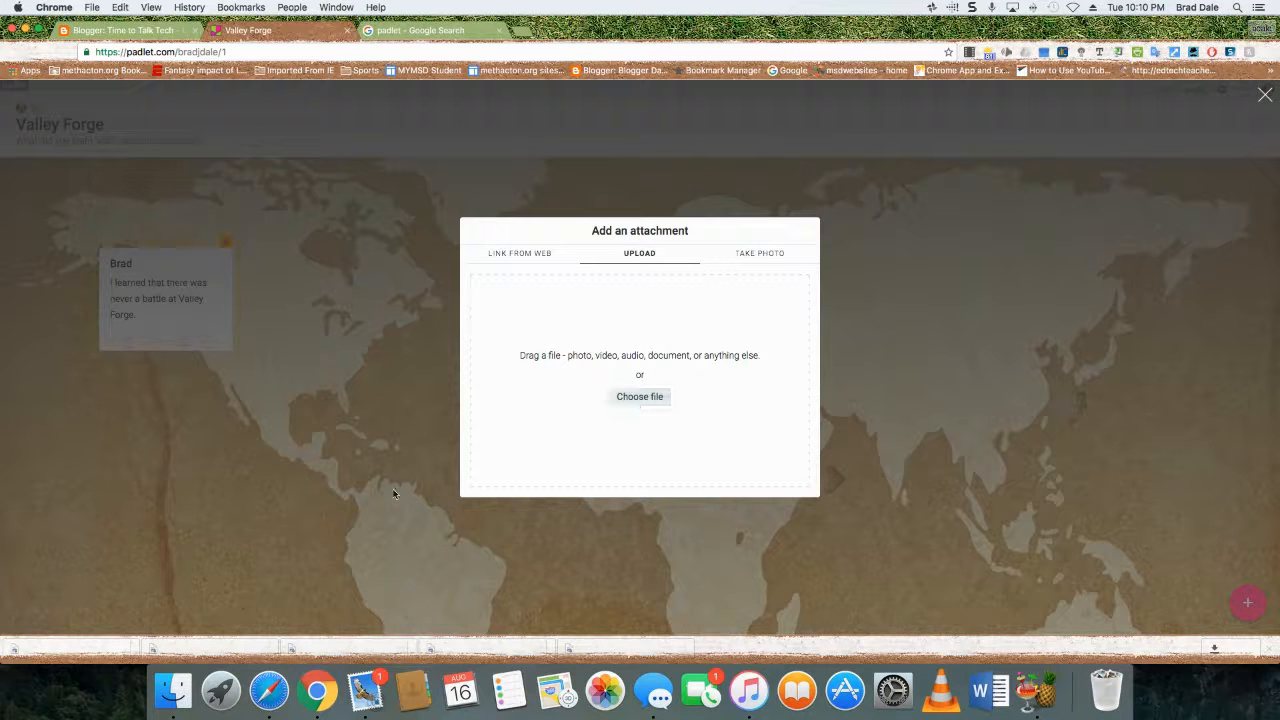
left_click(360, 652)
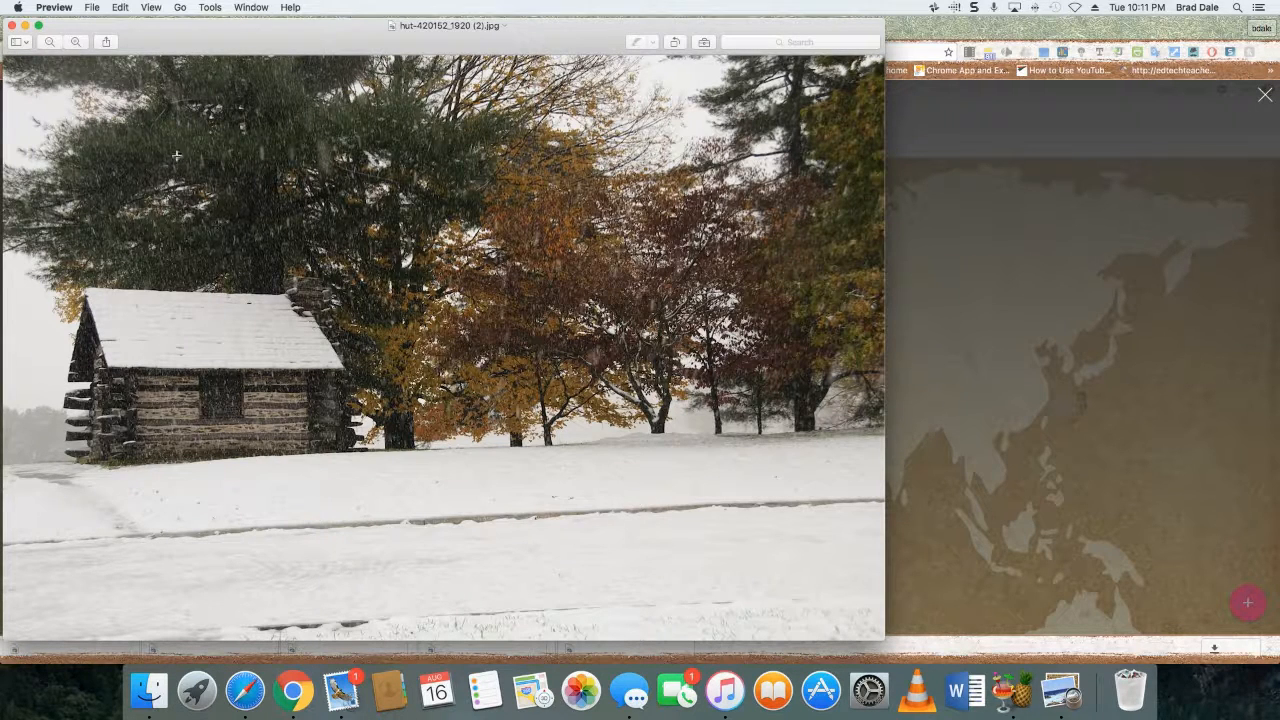
left_click(92, 10)
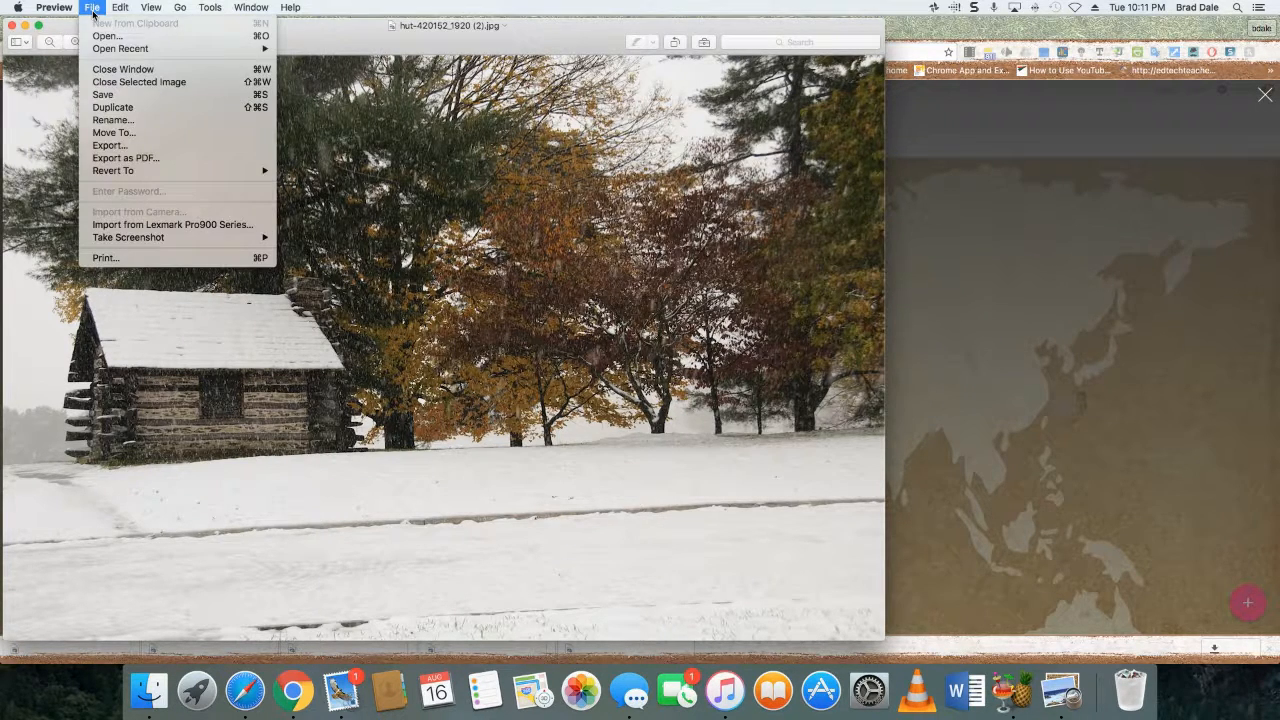
left_click(100, 94)
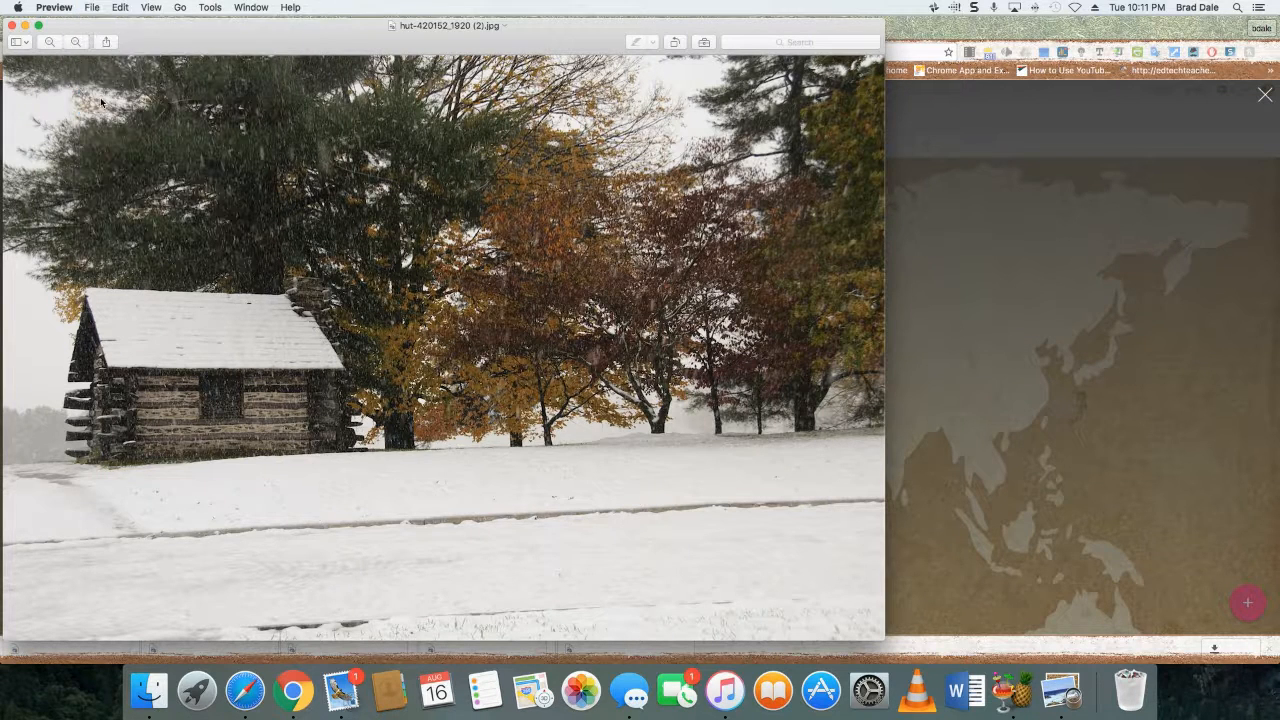
left_click(12, 25)
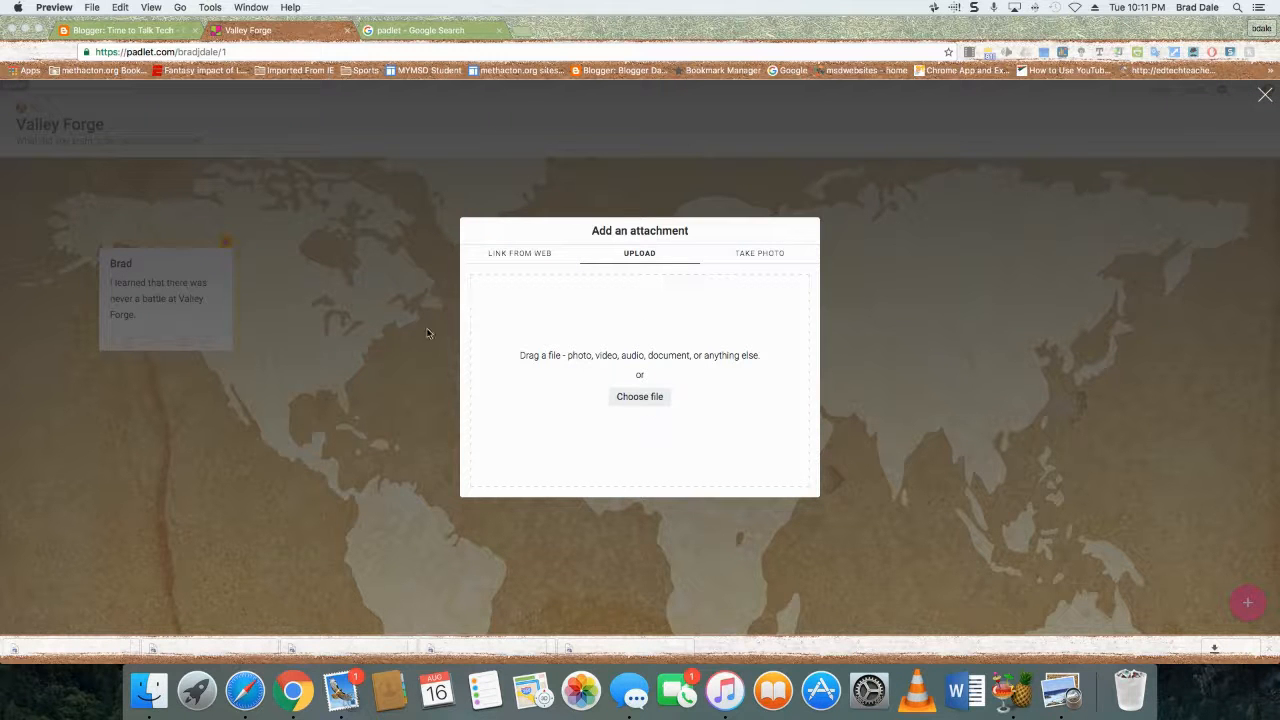
Take a webcam photo for the post, discard the first shot, and attach a retaken one
left_click(763, 257)
left_click(767, 260)
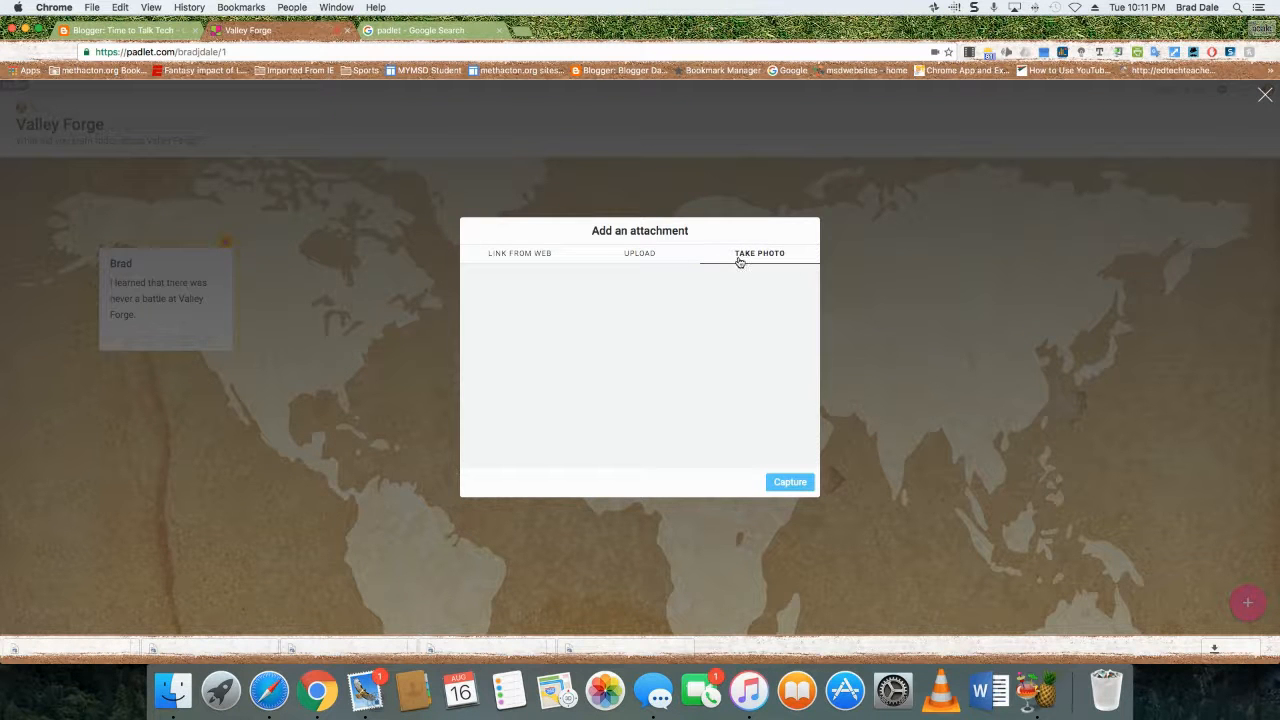
left_click(791, 484)
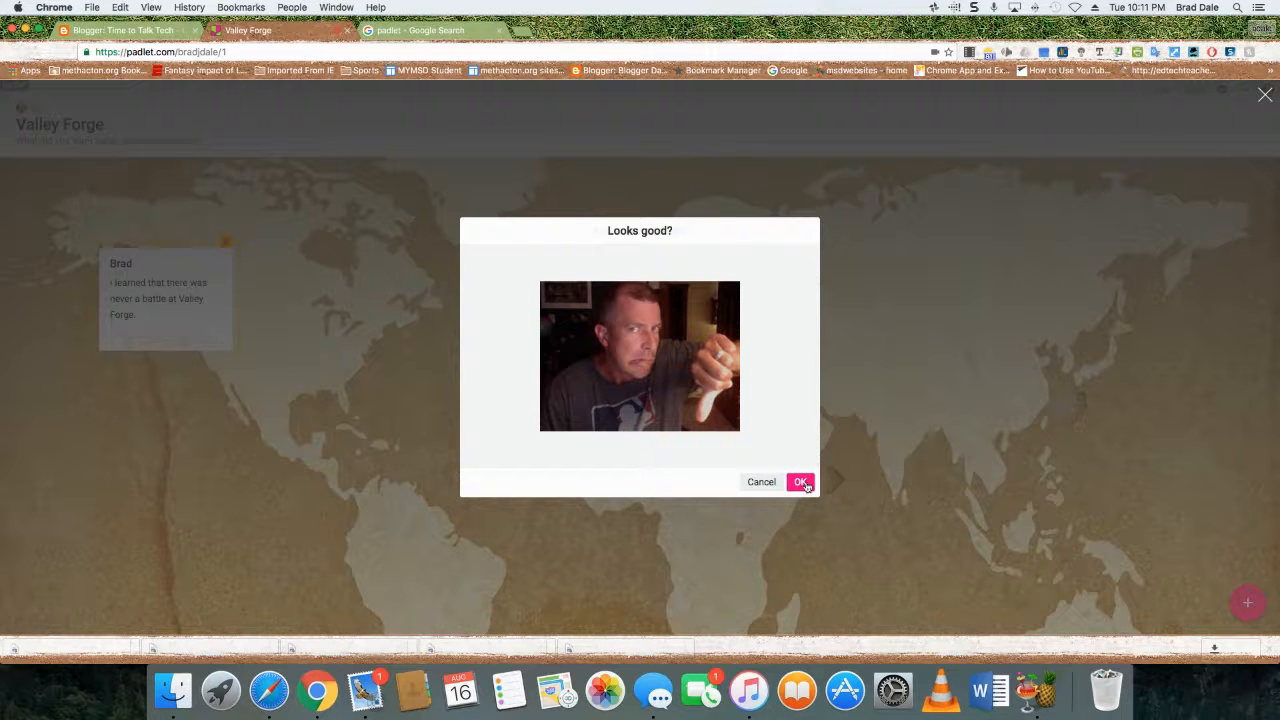
left_click(762, 484)
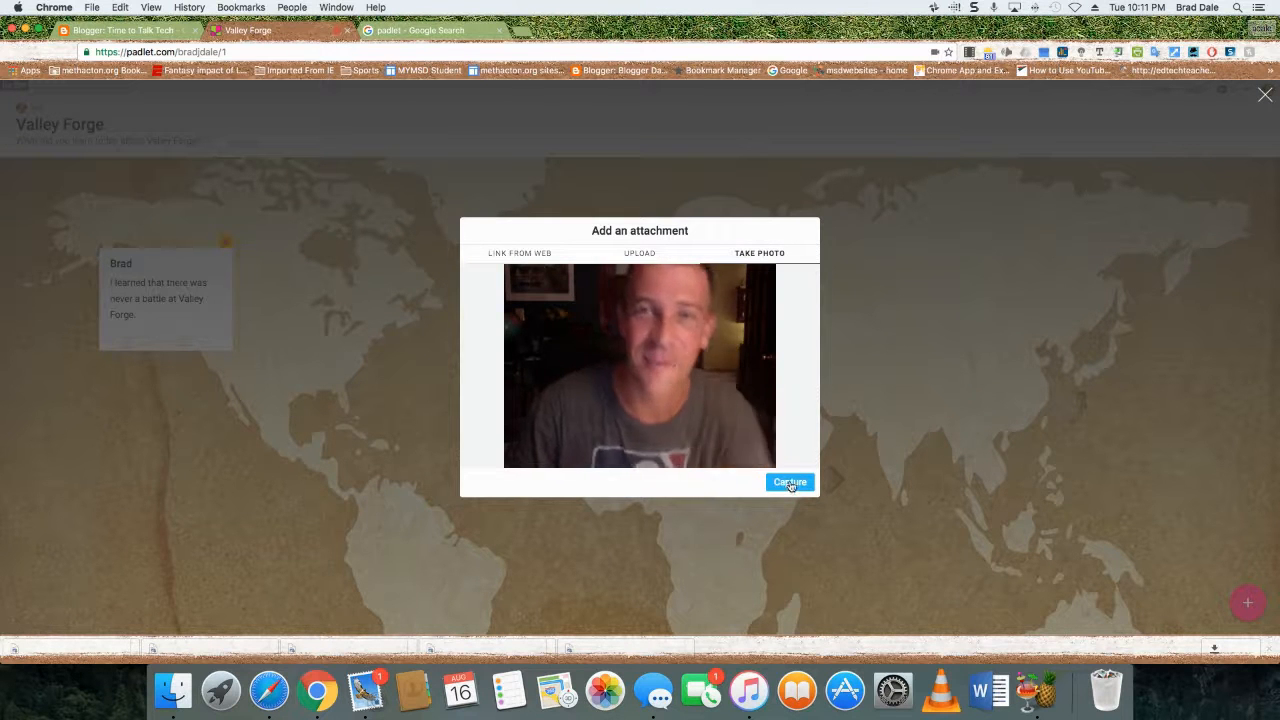
left_click(790, 483)
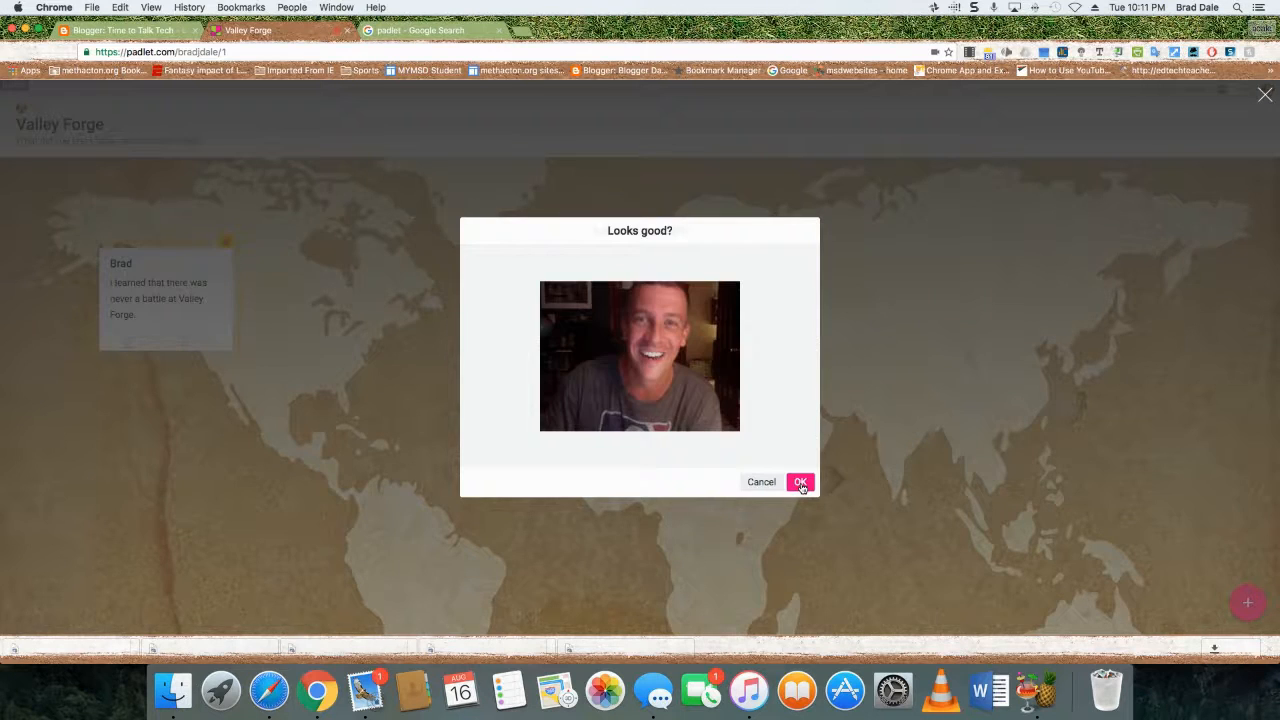
left_click(800, 484)
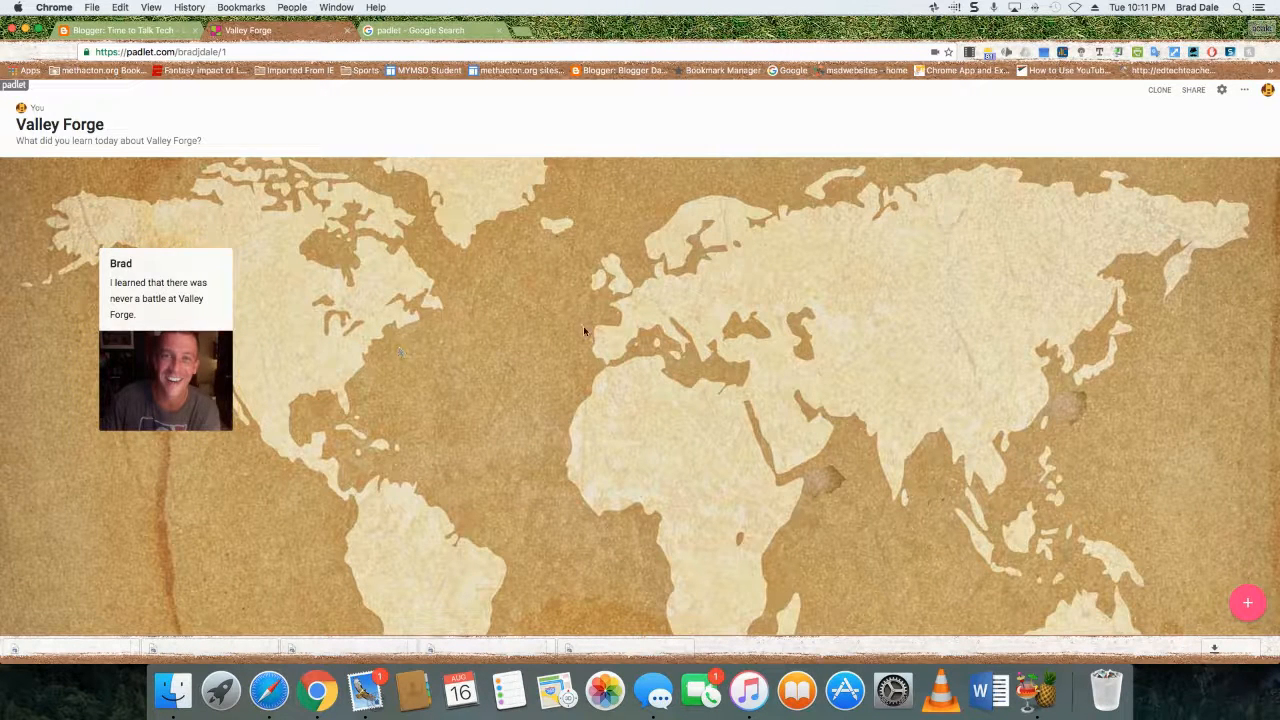
Add a second post on the map's east side with the title "Sample" and the text "Sample"
double_click(1003, 258)
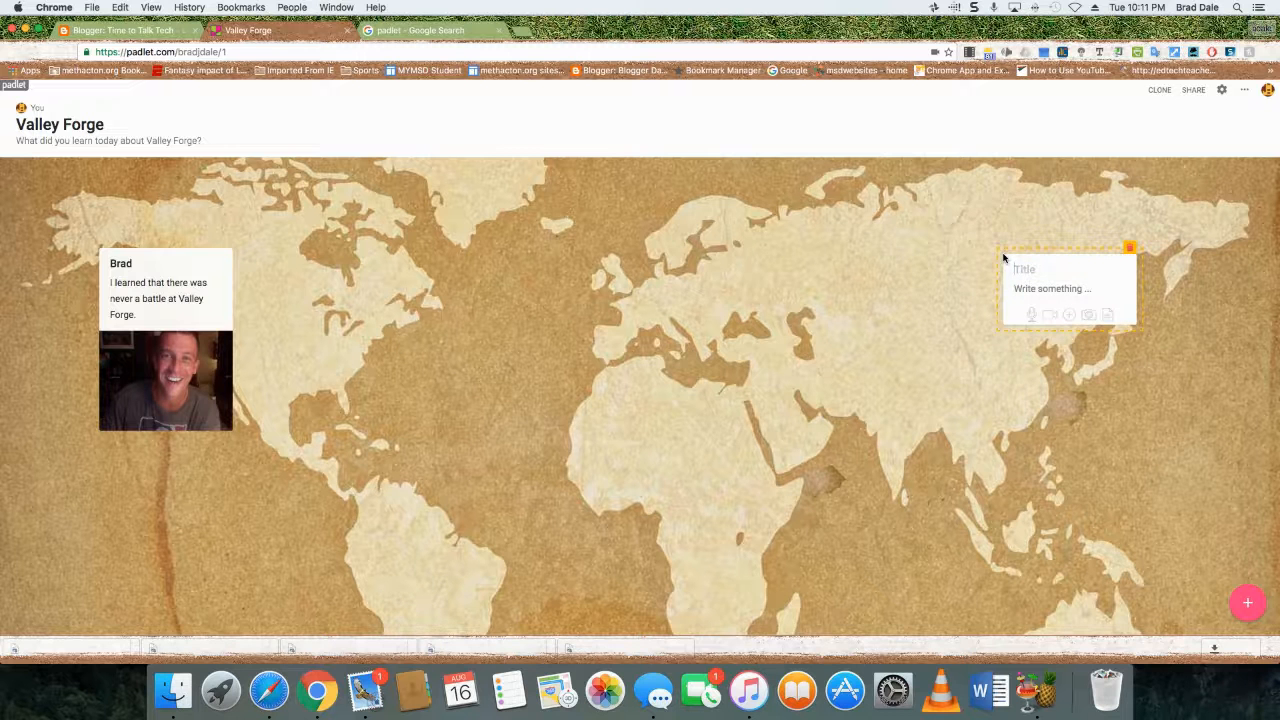
type("Sample")
left_click(1060, 290)
type("Sample")
left_click(898, 332)
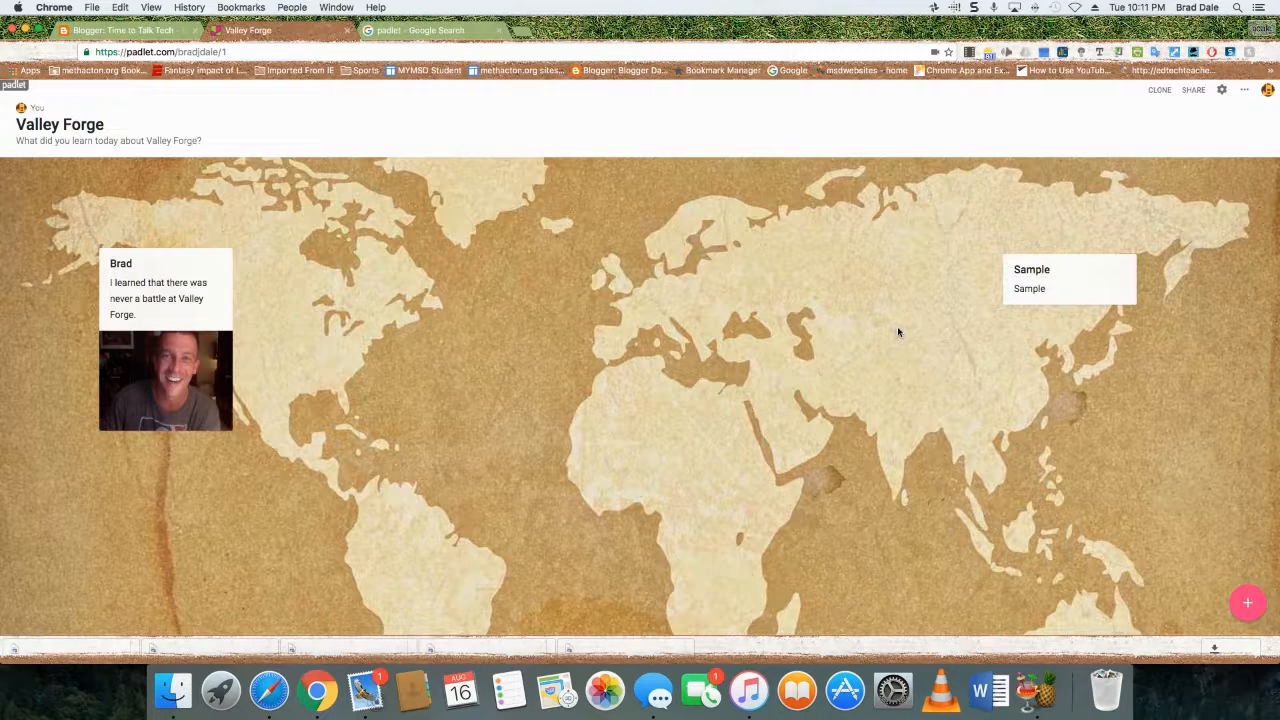
Try the Grid and Stream layouts on the posts, return to Freeform, and close the padlet settings
left_click(1221, 90)
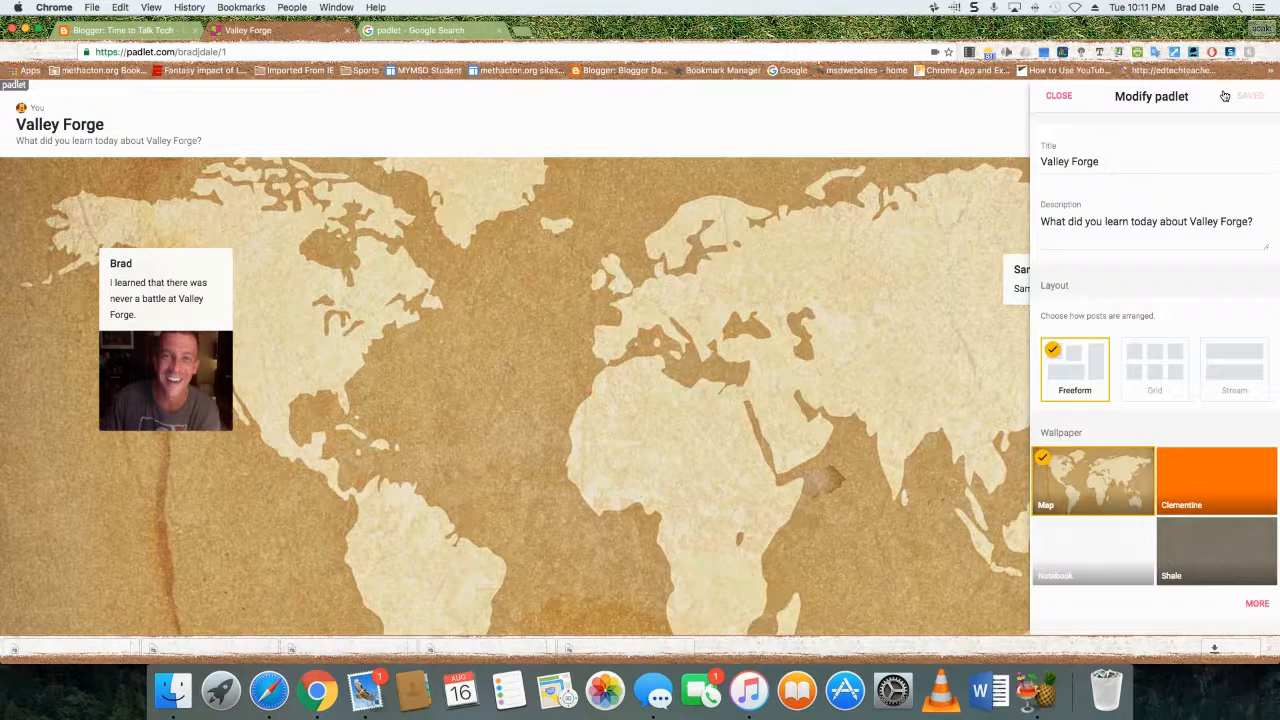
left_click(1152, 378)
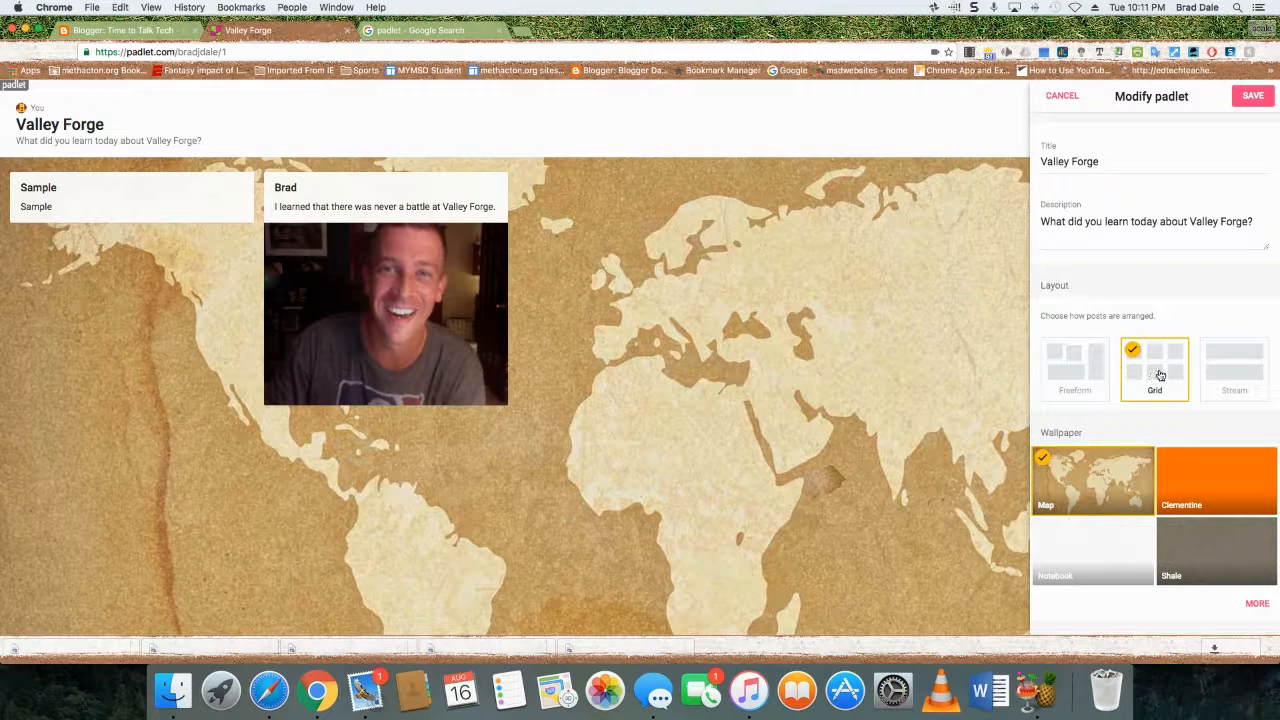
left_click(1219, 377)
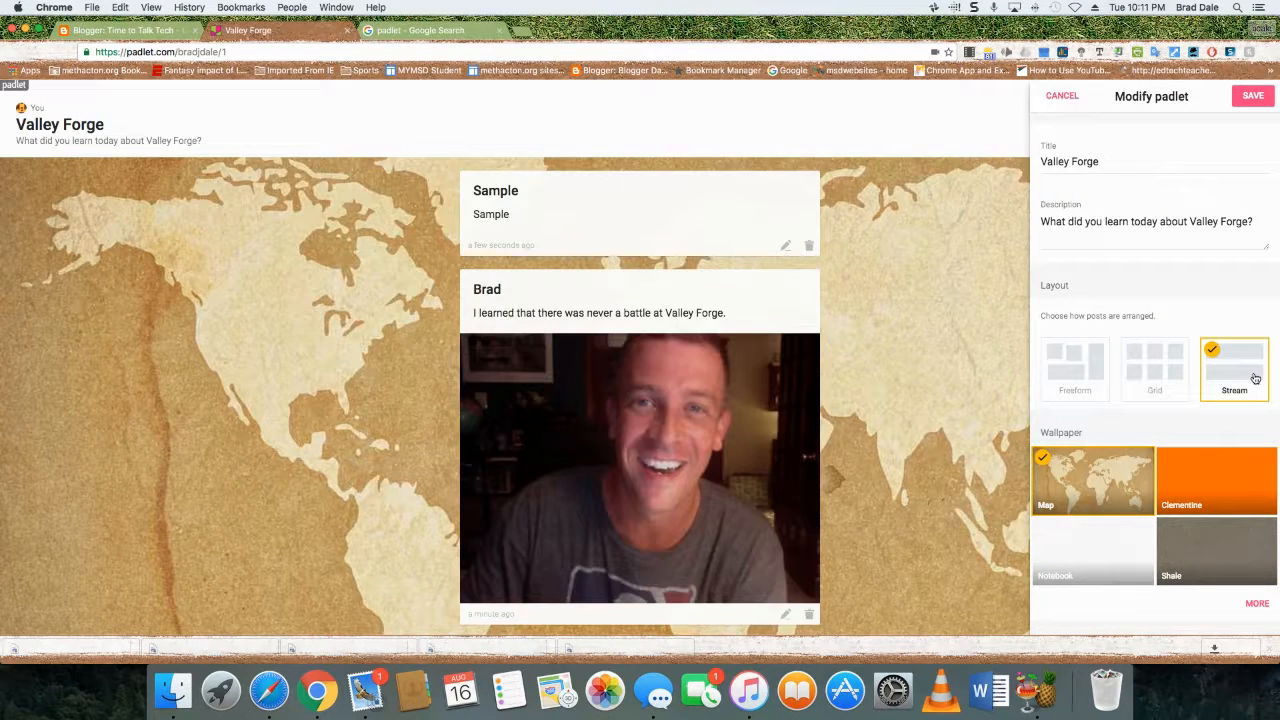
left_click(1075, 372)
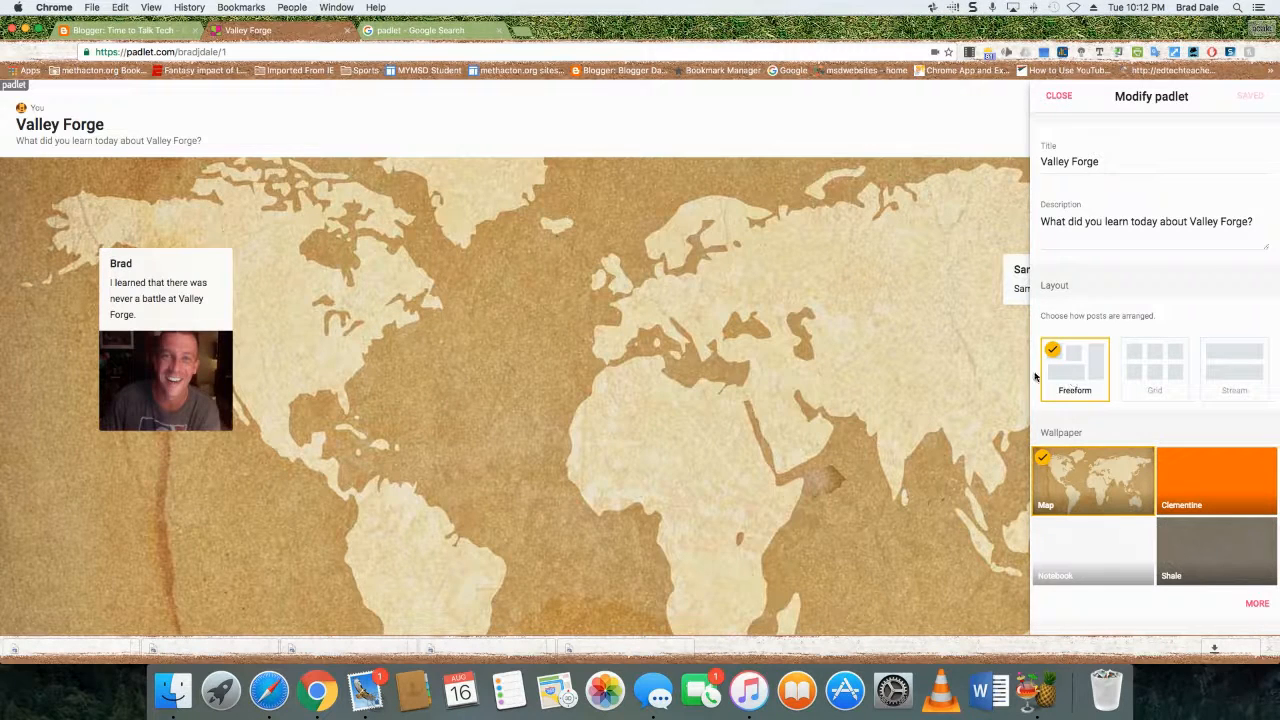
left_click(1059, 97)
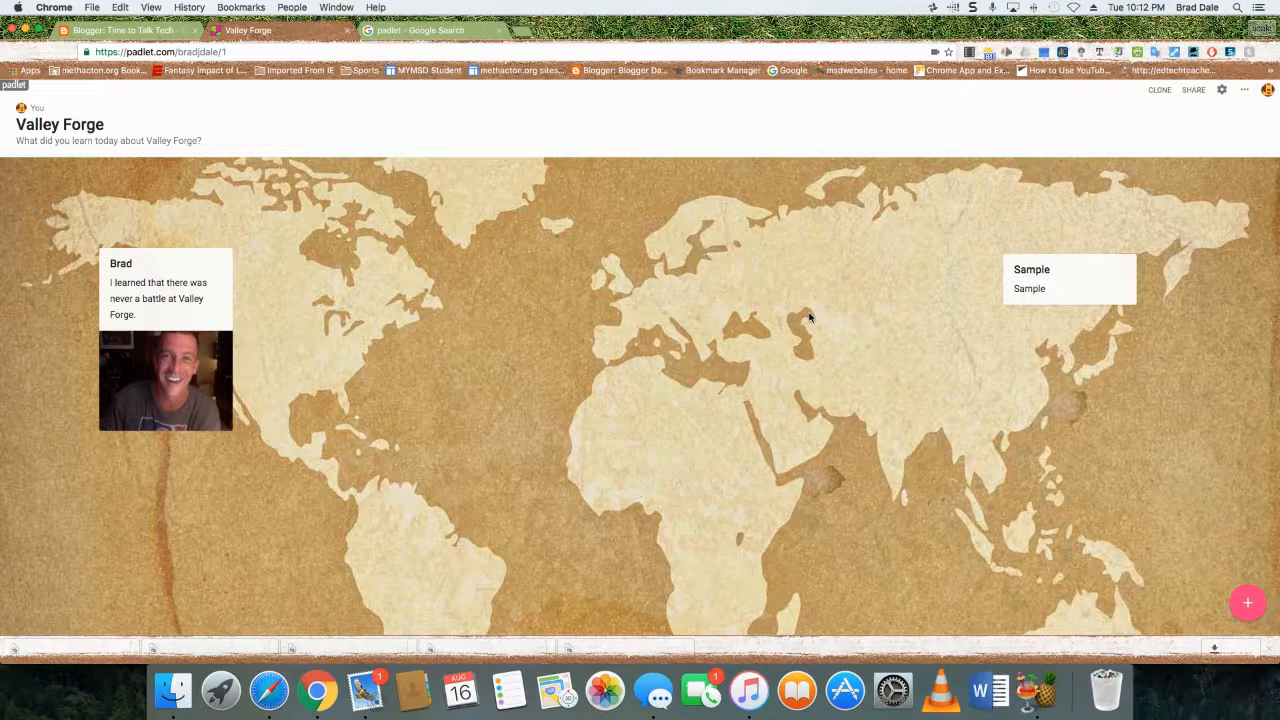